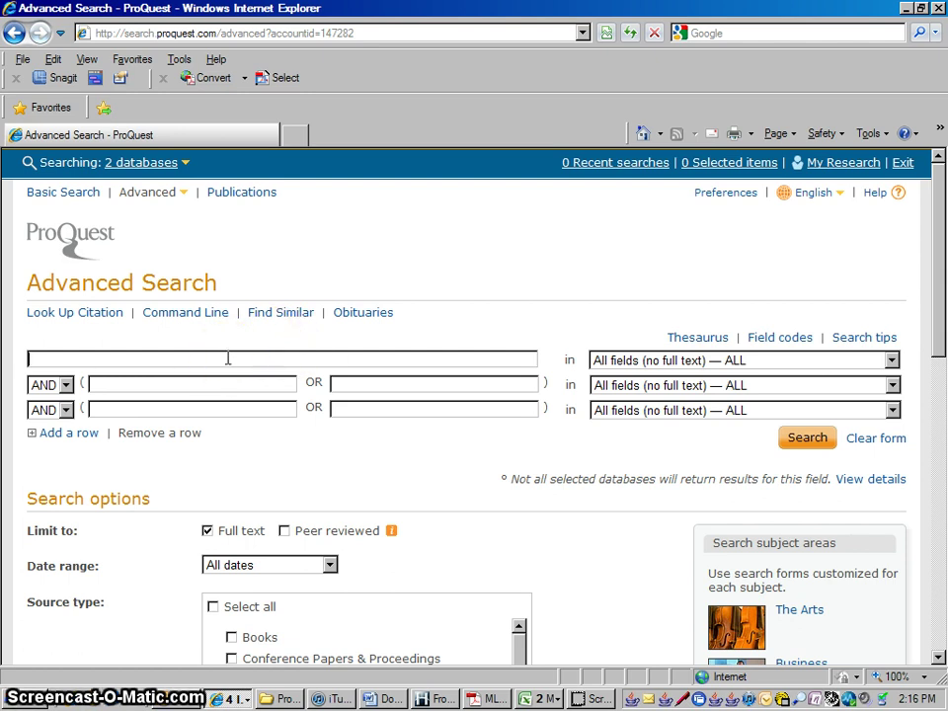
Enter "college students" as a quoted phrase in the first search row and restrict it to Subject heading (all).
text("college students)
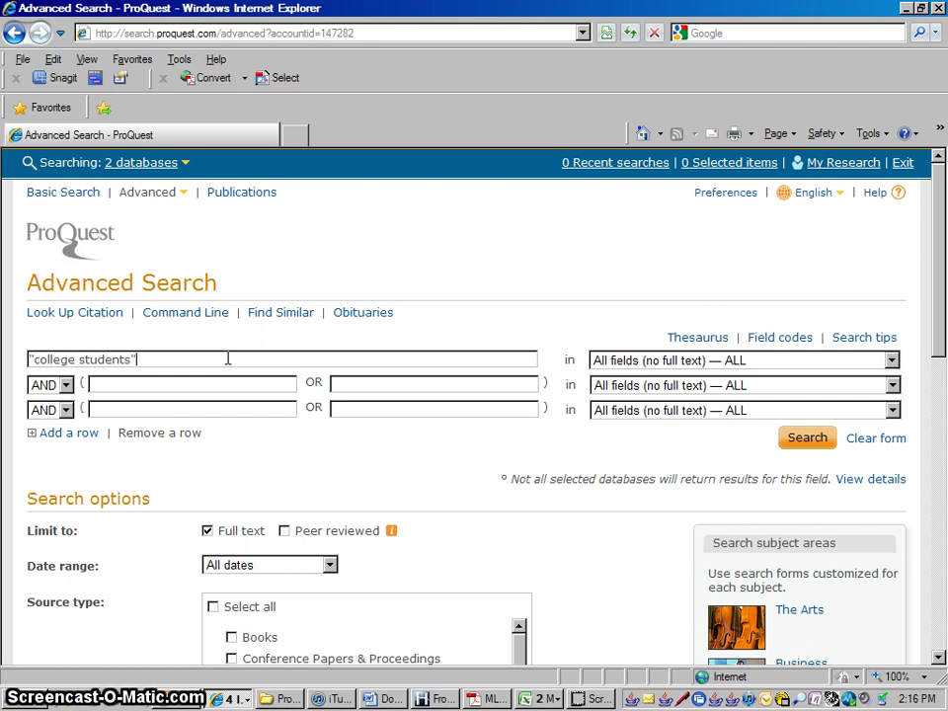
click(891, 360)
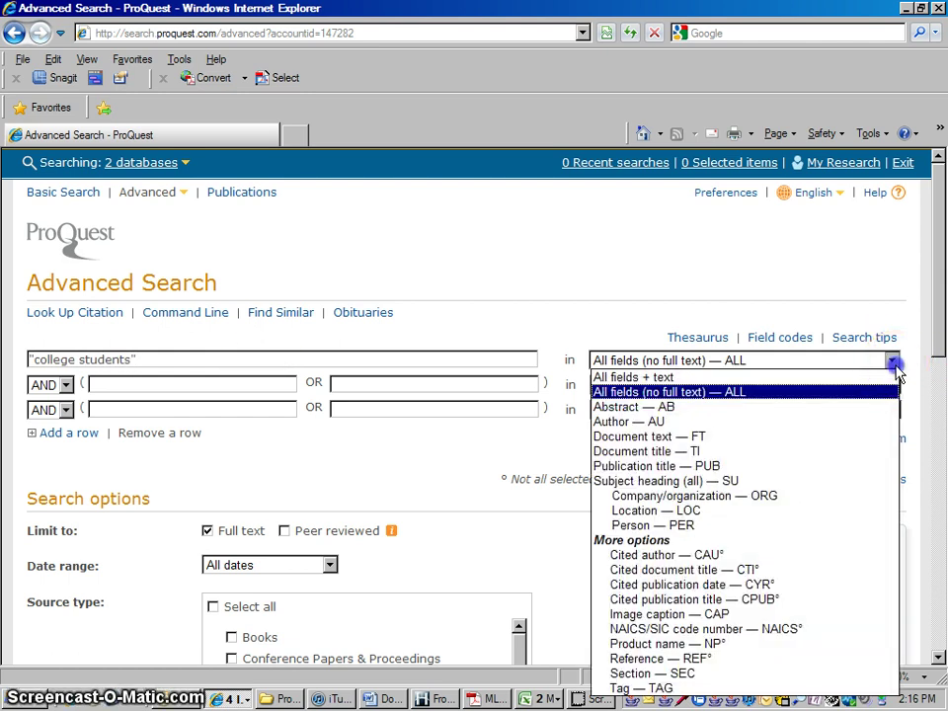
click(681, 480)
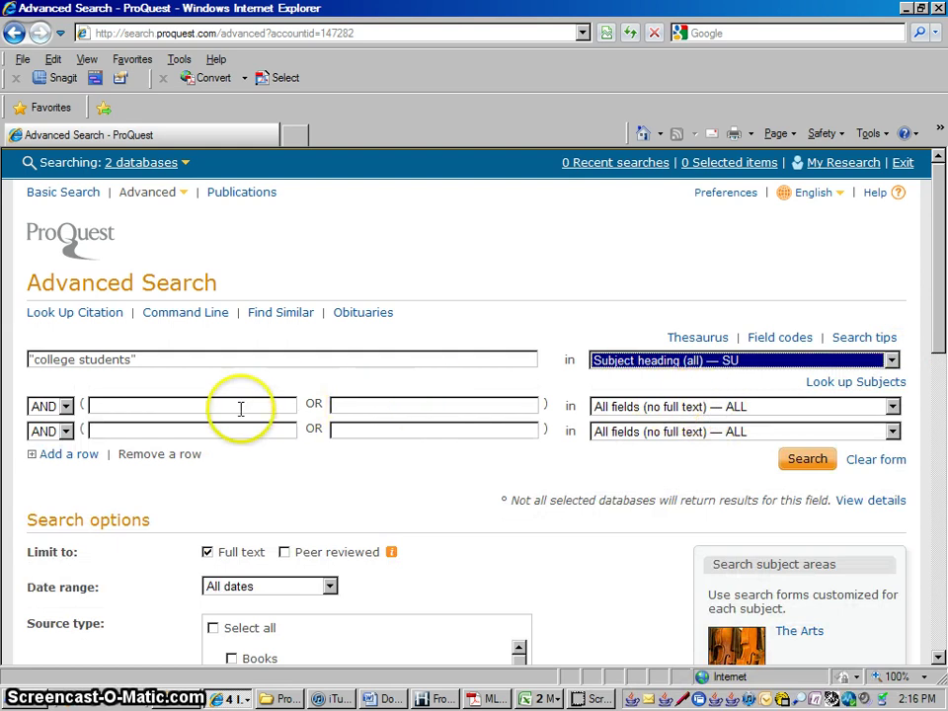
Fill the second search row with drinking OR alcohol and restrict it to Subject heading (all).
click(188, 406)
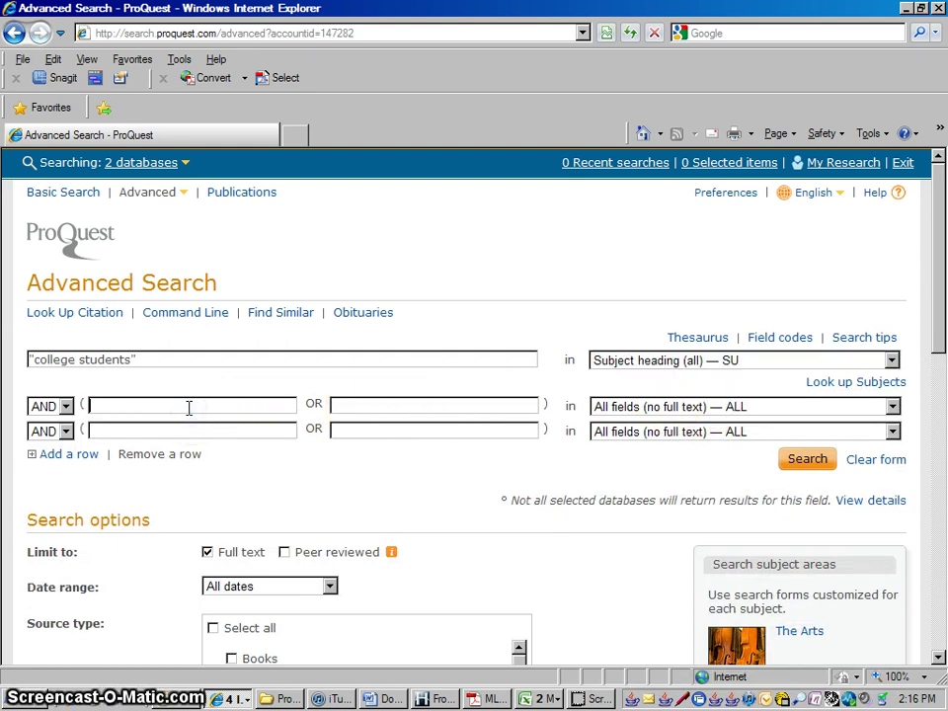
text(drinking)
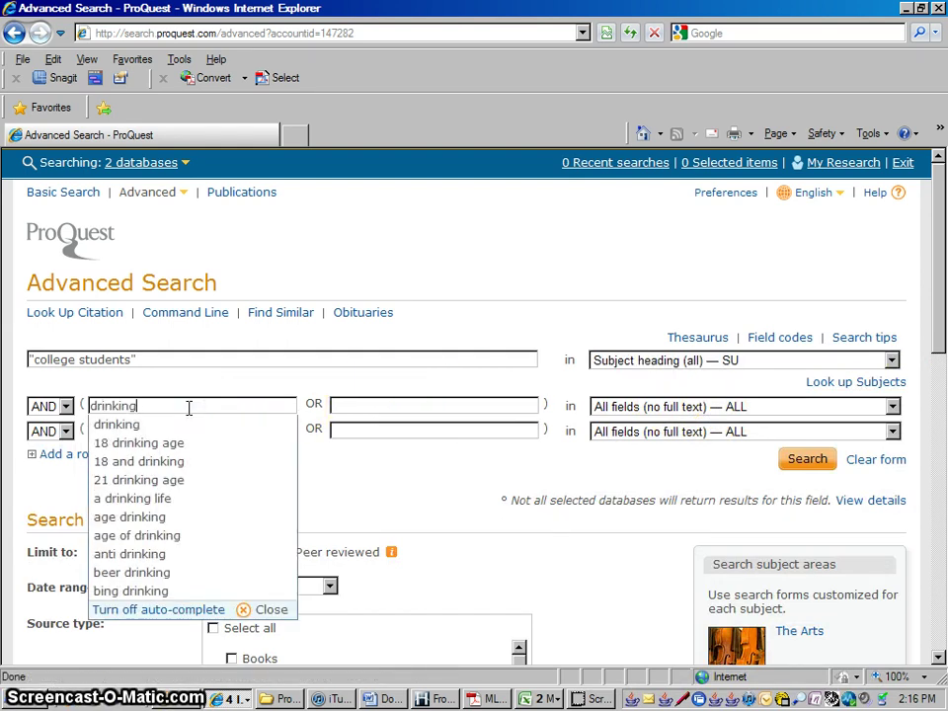
key(Tab)
text(aloc)
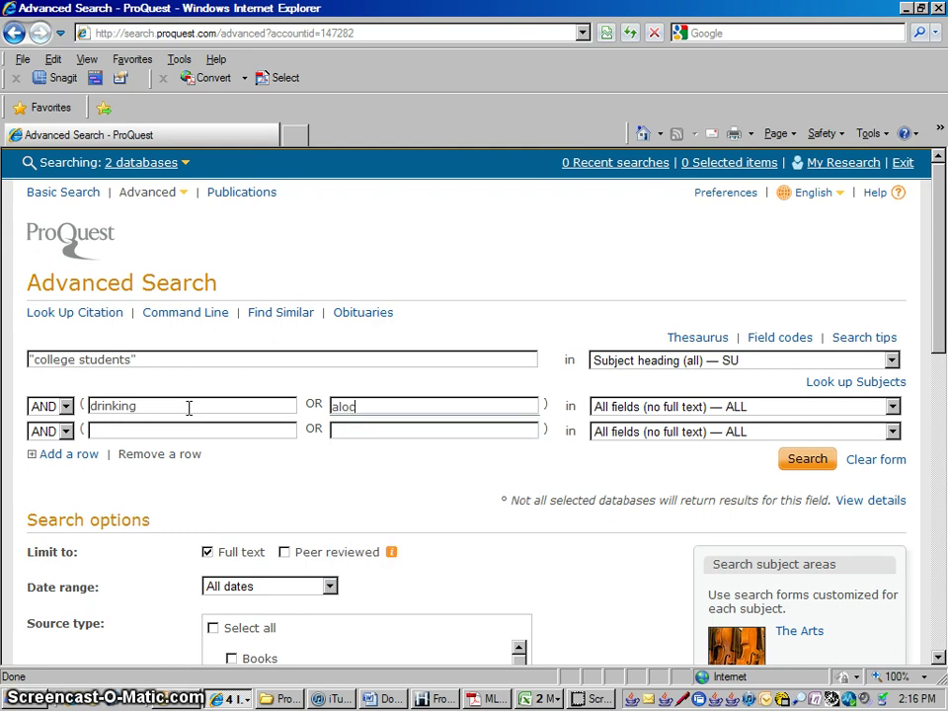
key(BackSpace)
key(BackSpace)
text(cohol)
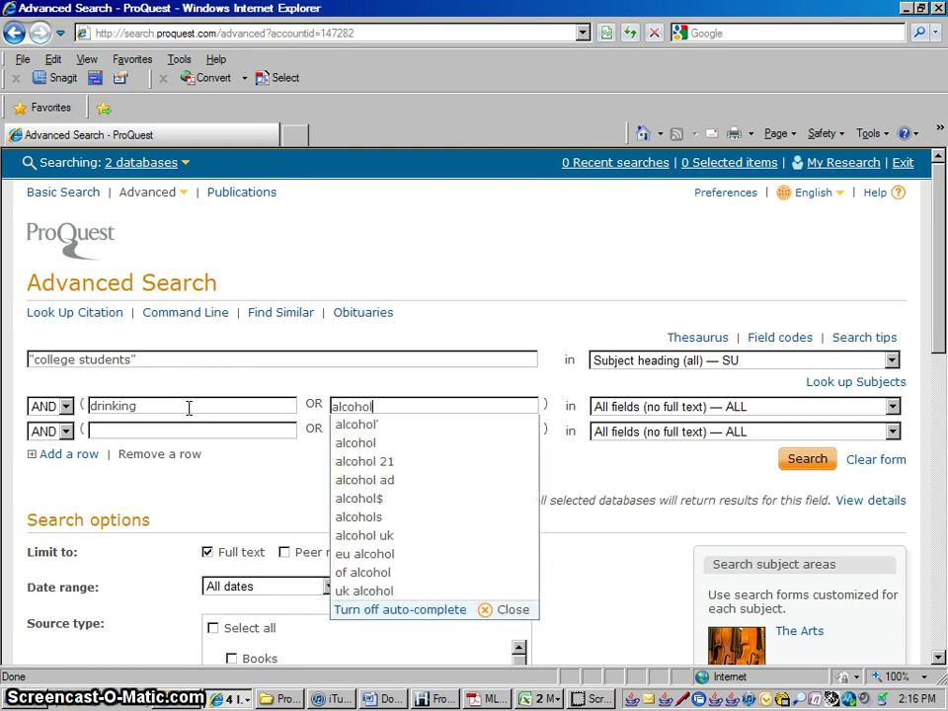
click(182, 431)
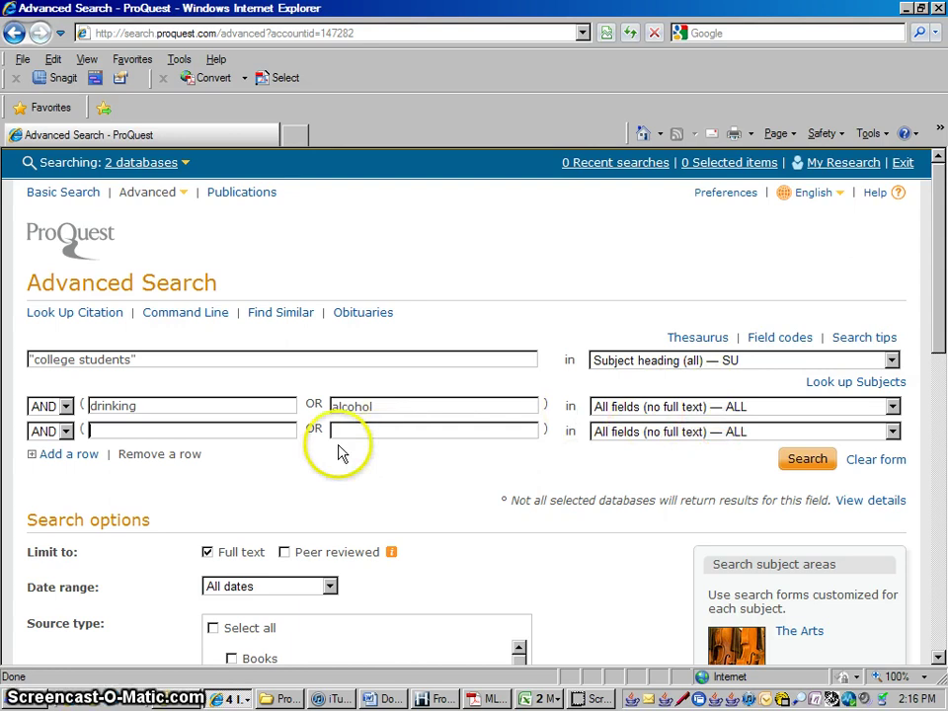
click(877, 406)
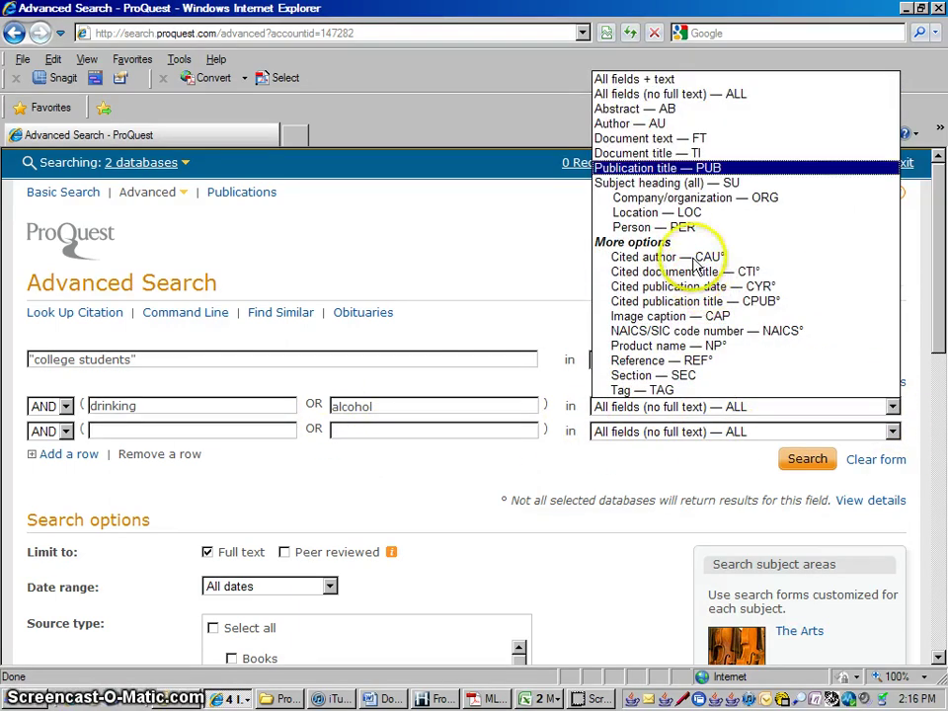
click(652, 183)
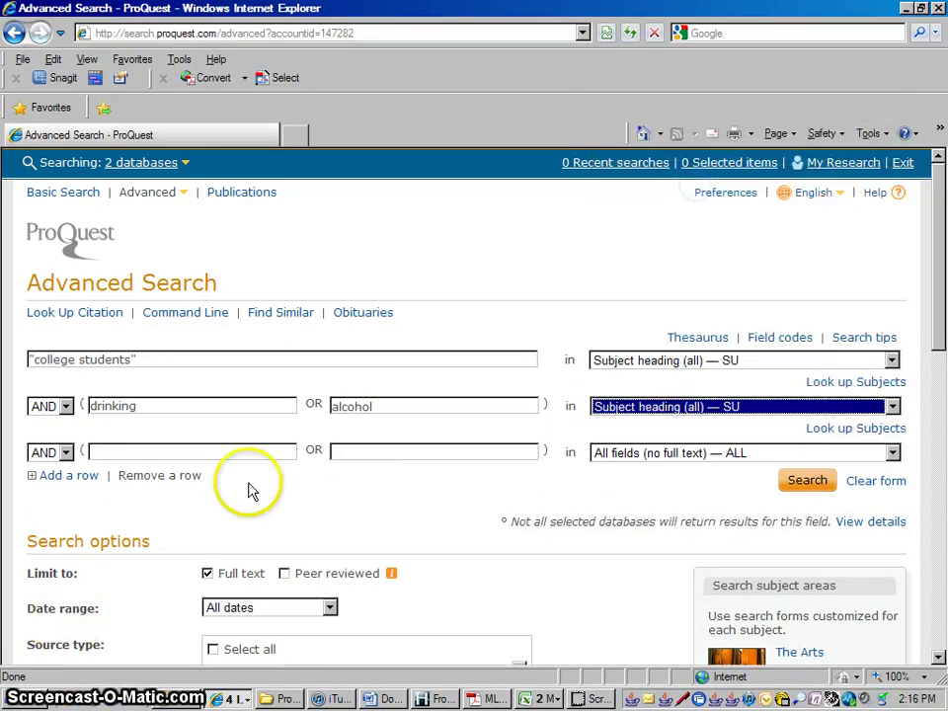
Enter binge in the third search row, restrict it to Document title, and run the search.
click(222, 450)
text(b)
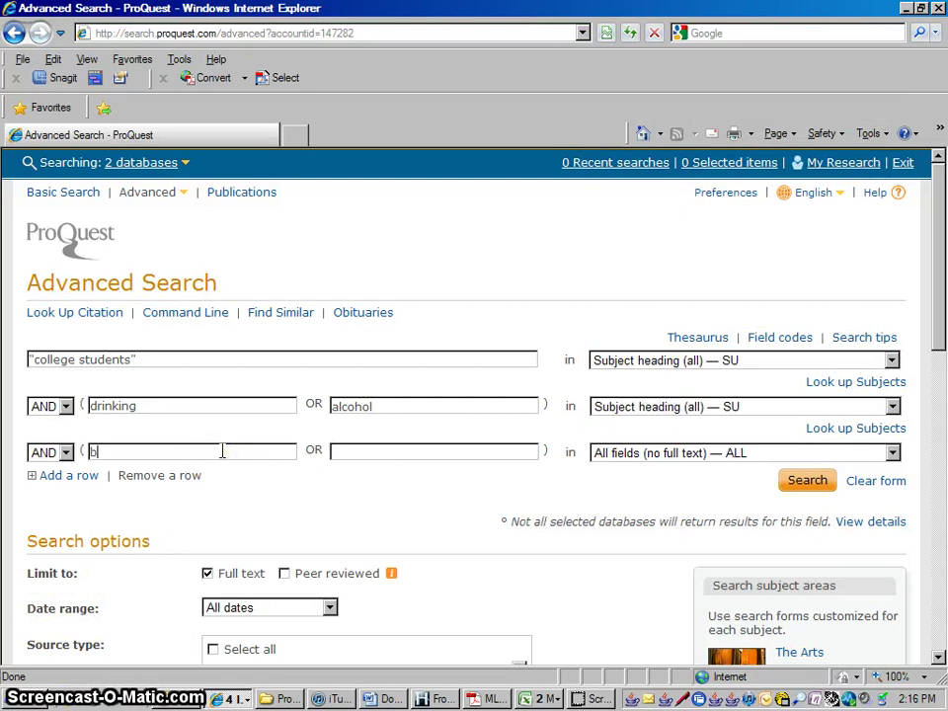
text(inge)
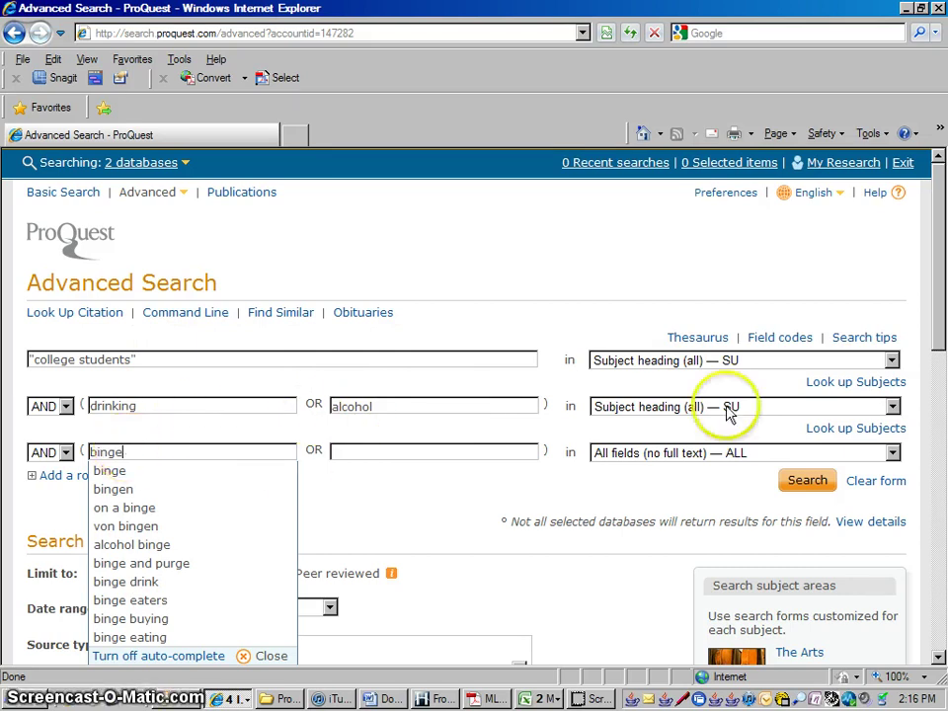
click(892, 453)
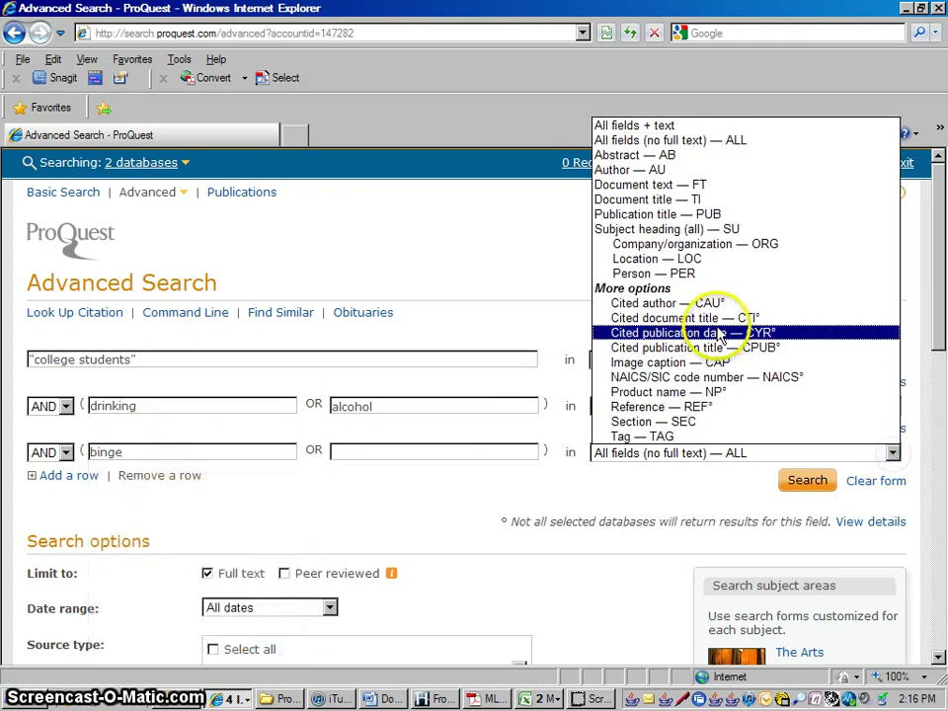
click(697, 200)
click(810, 487)
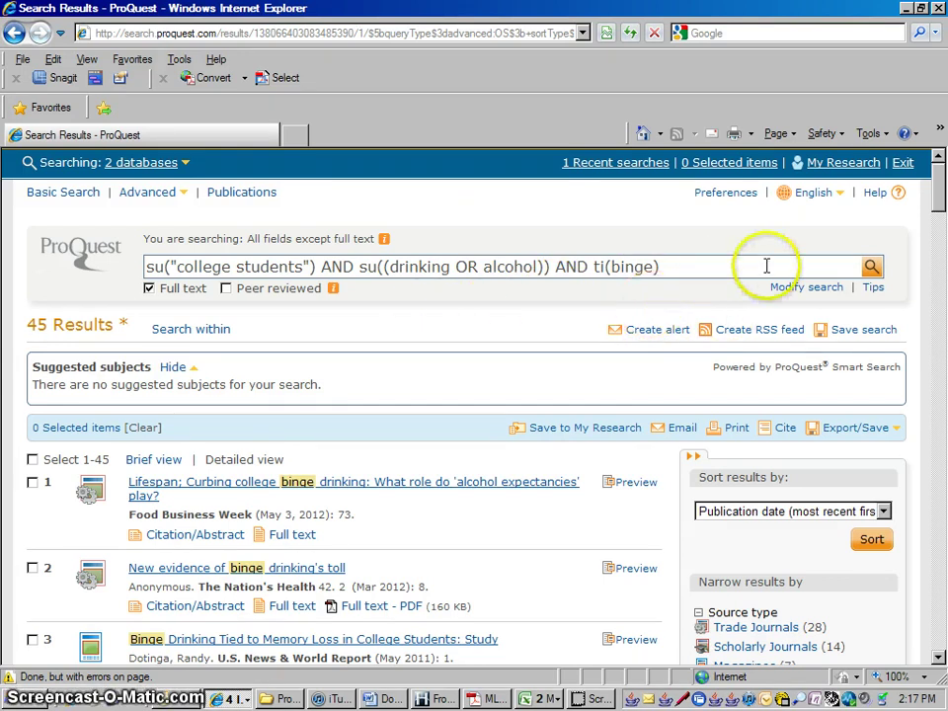
Open the My Research sign-in page and view the account creation form, closing it without registering.
click(852, 169)
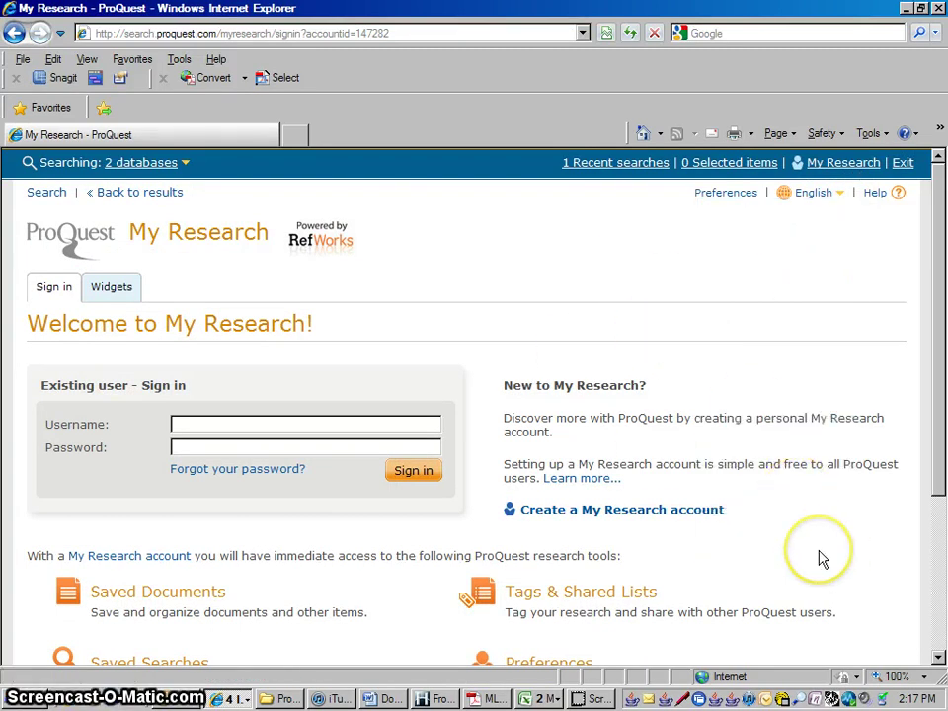
click(607, 515)
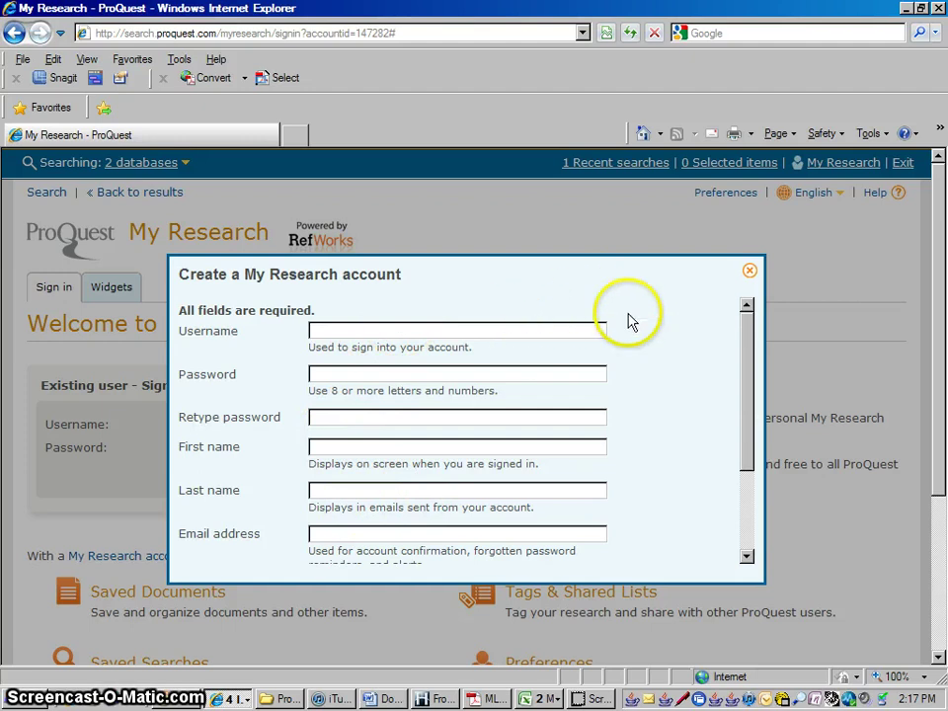
click(748, 272)
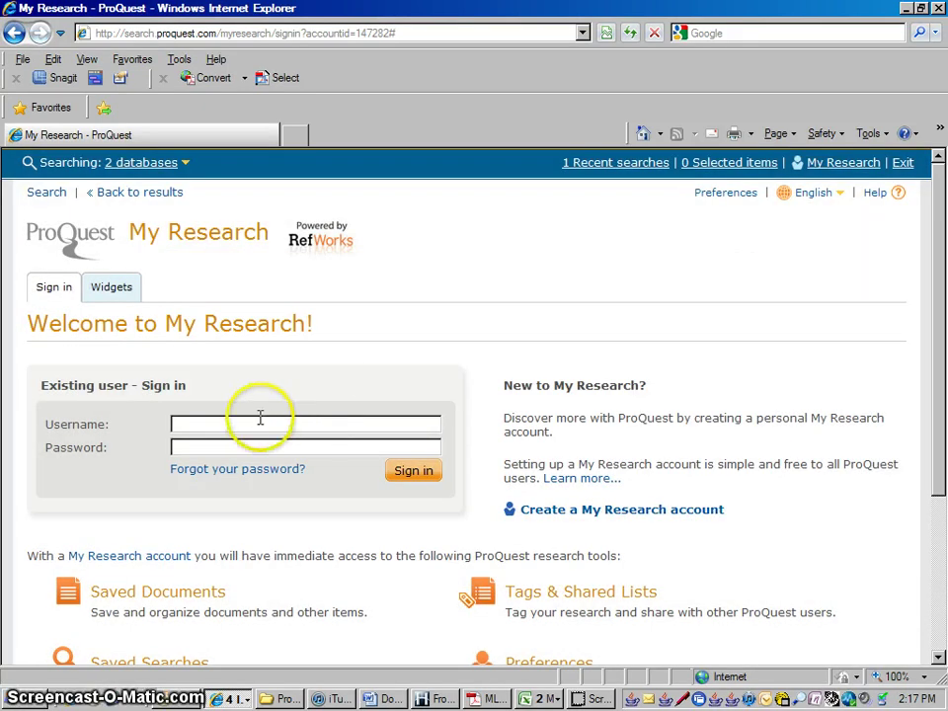
Sign in to My Research with the account username and password, and return to the search results.
click(255, 420)
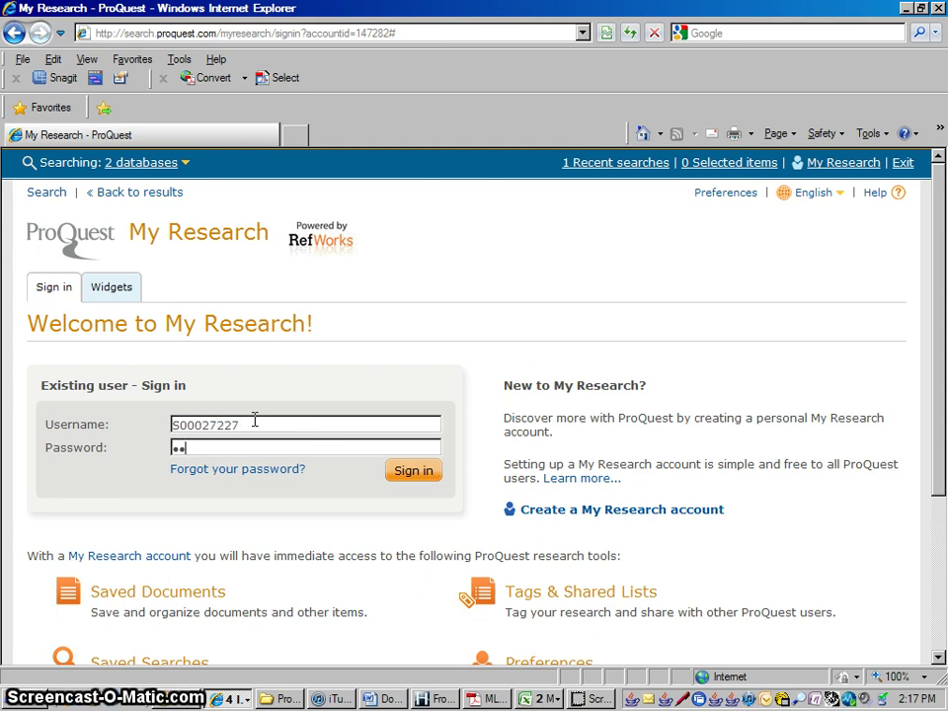
click(415, 473)
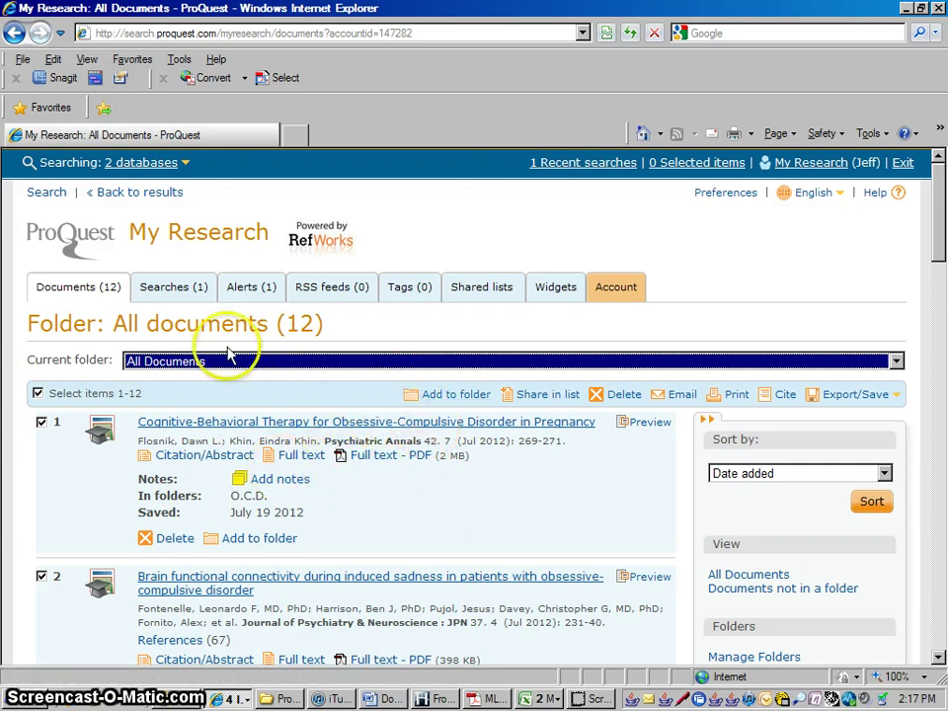
click(137, 195)
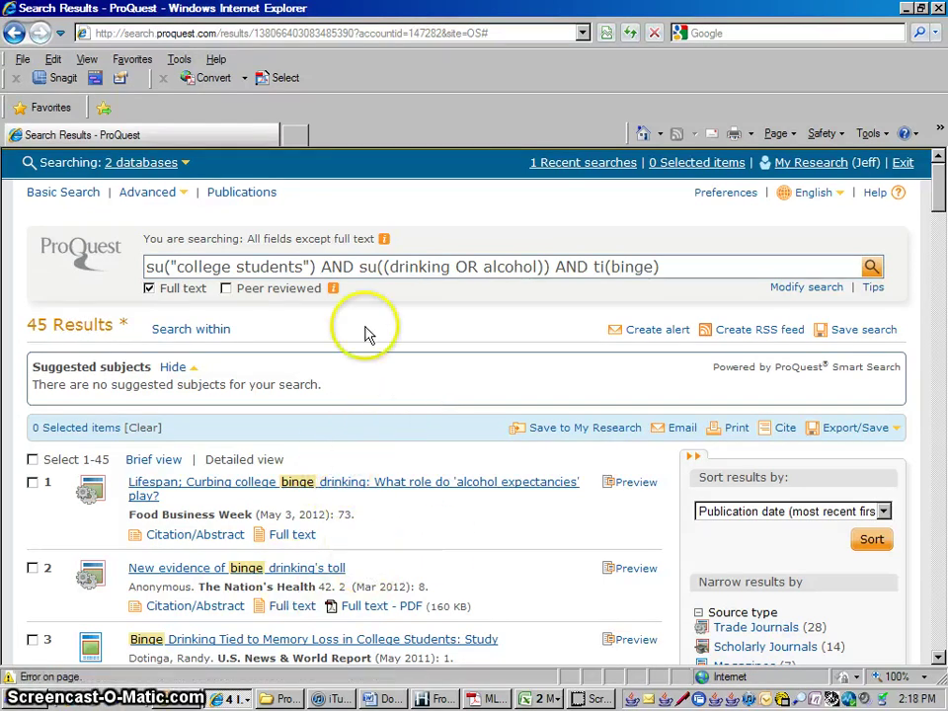
Save the search to My Research as "College students drinking" with the note "Binge drinking in college students".
click(860, 332)
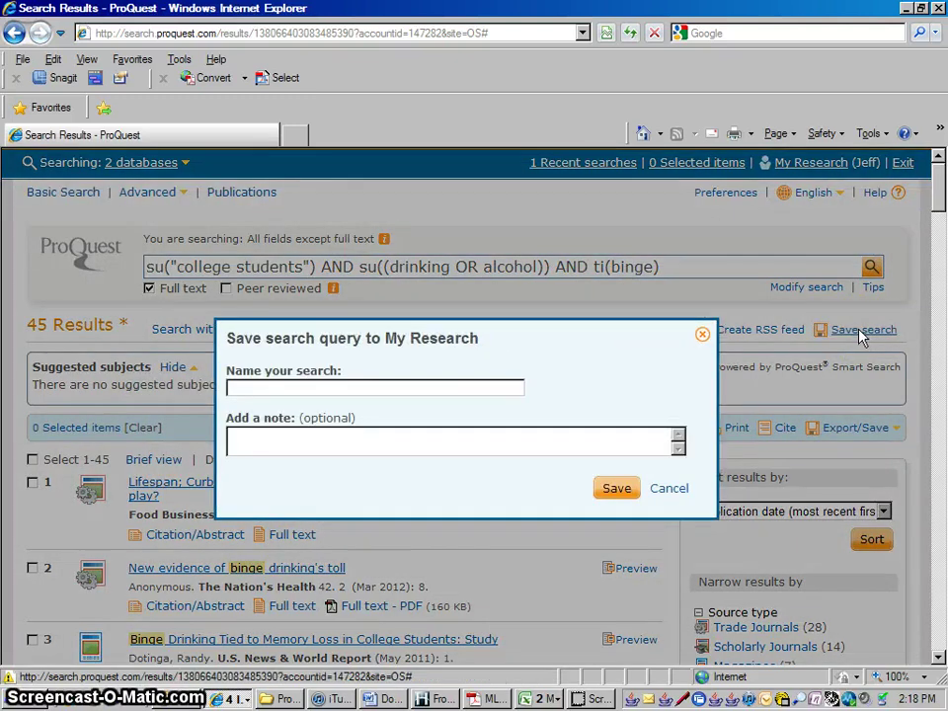
click(286, 385)
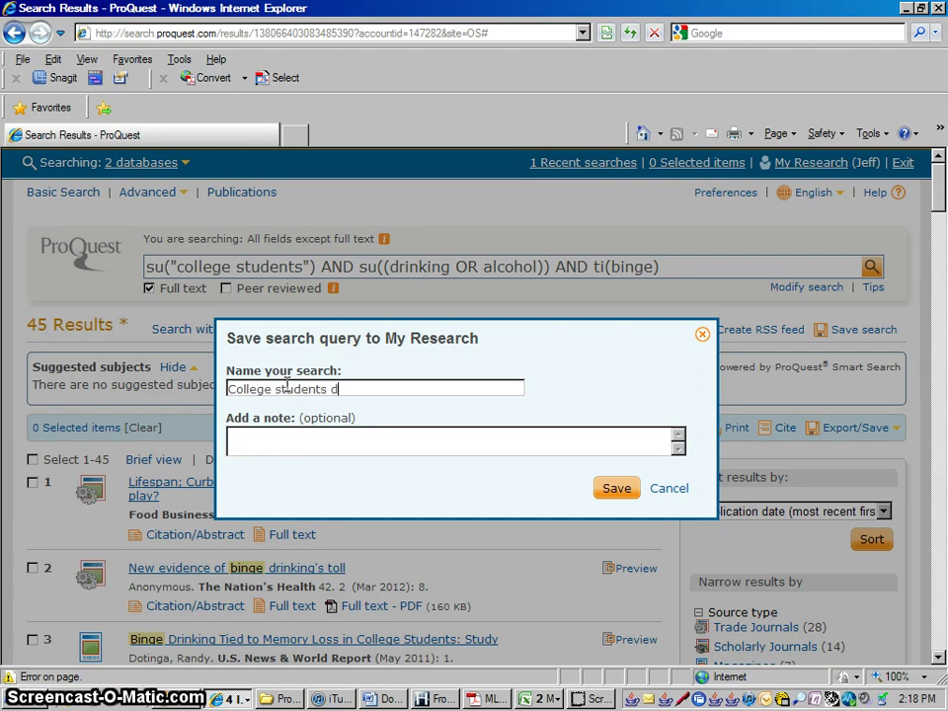
text(College students drinking)
click(267, 438)
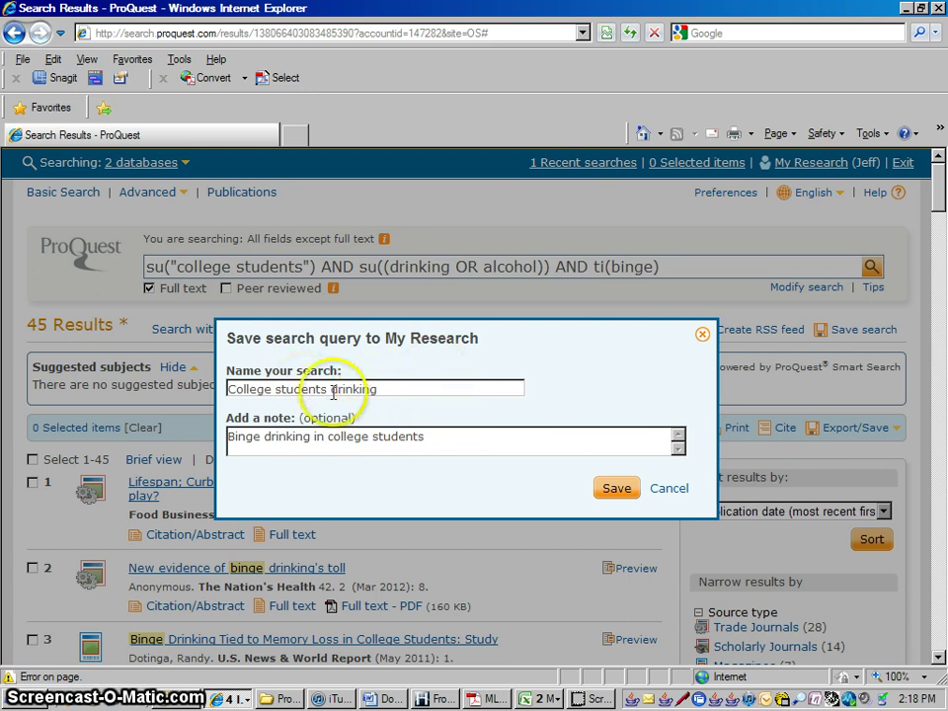
click(615, 485)
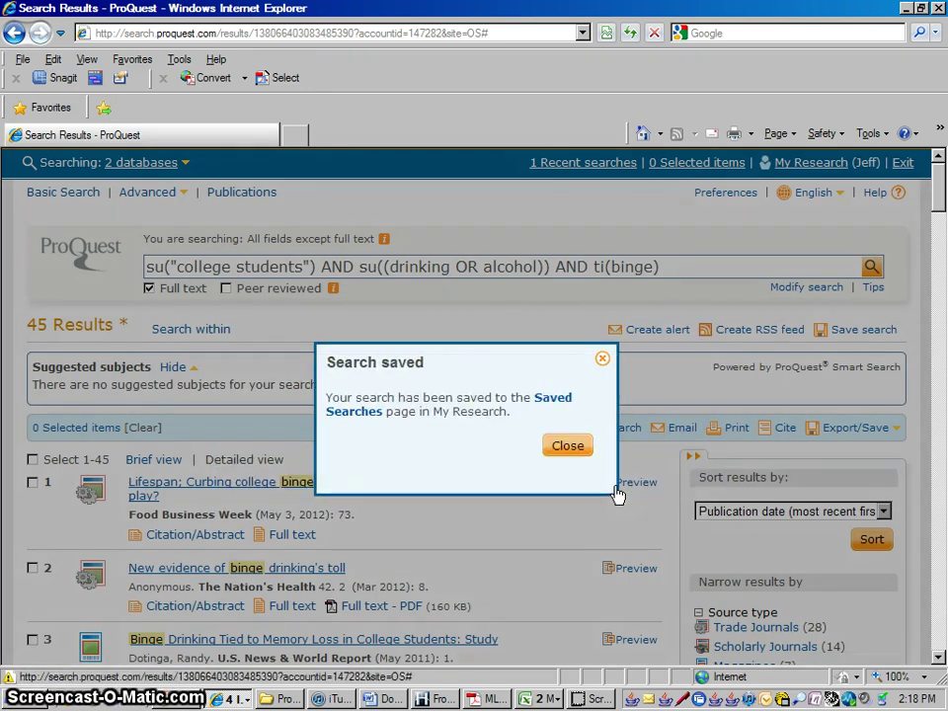
click(578, 456)
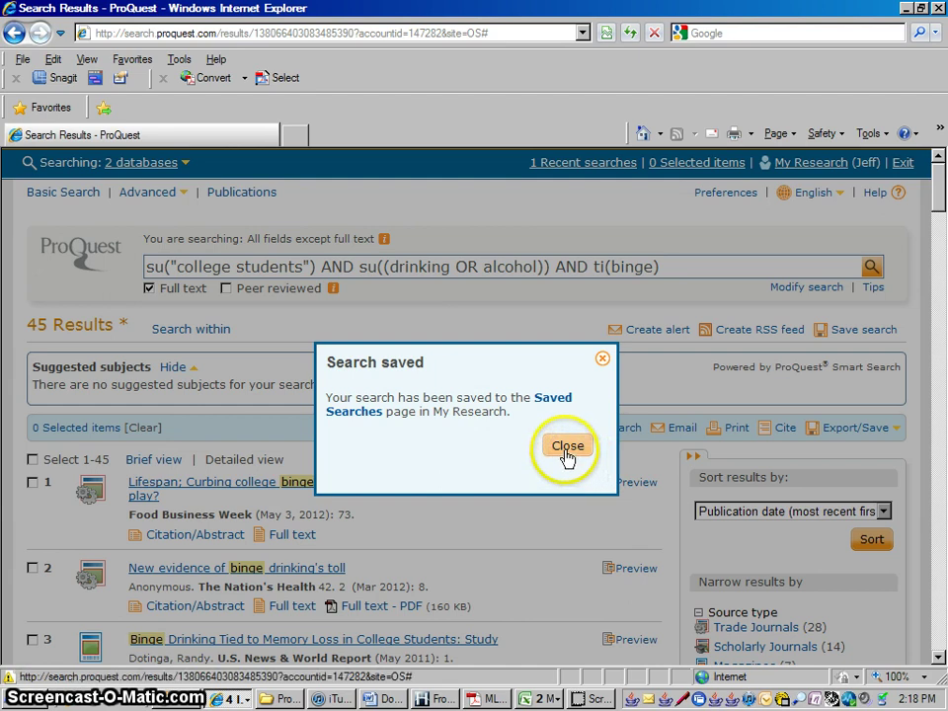
click(554, 418)
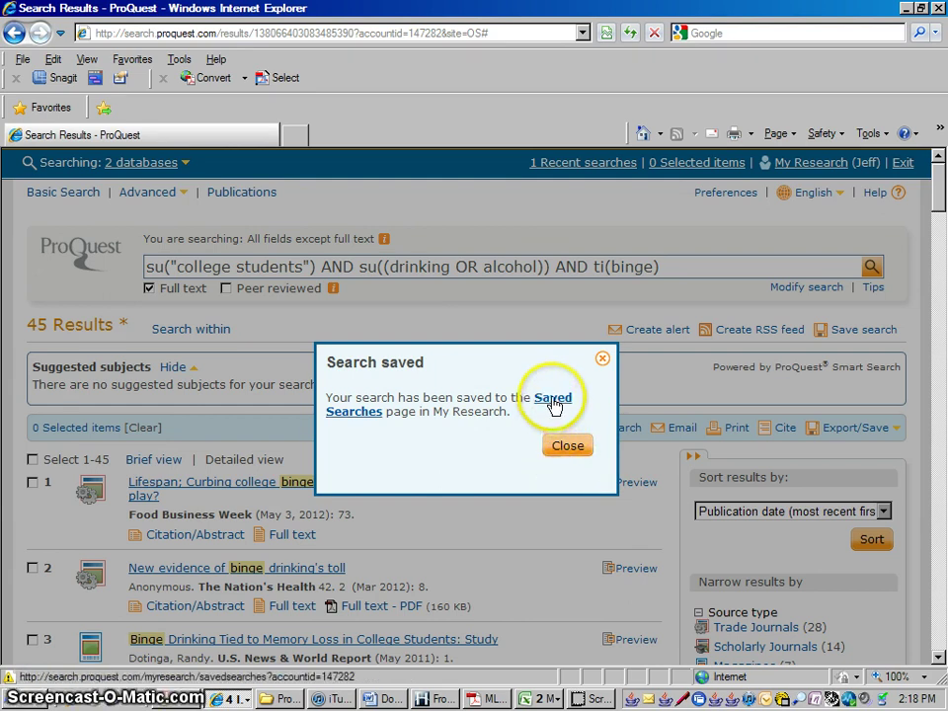
click(566, 447)
Open the saved searches in My Research and rerun the "College students drinking" search.
click(814, 168)
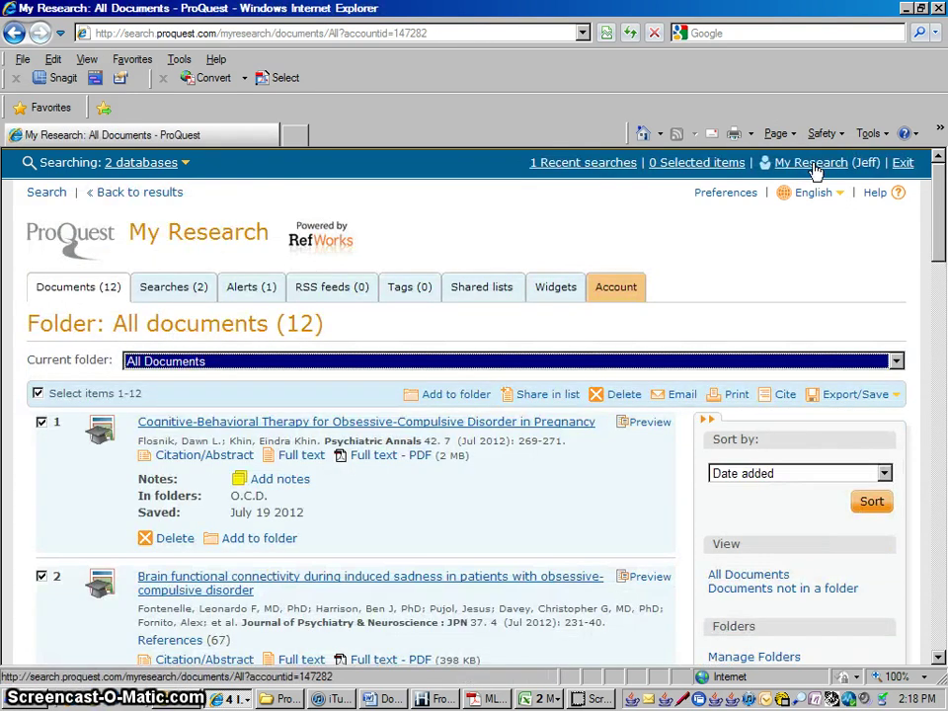
click(173, 296)
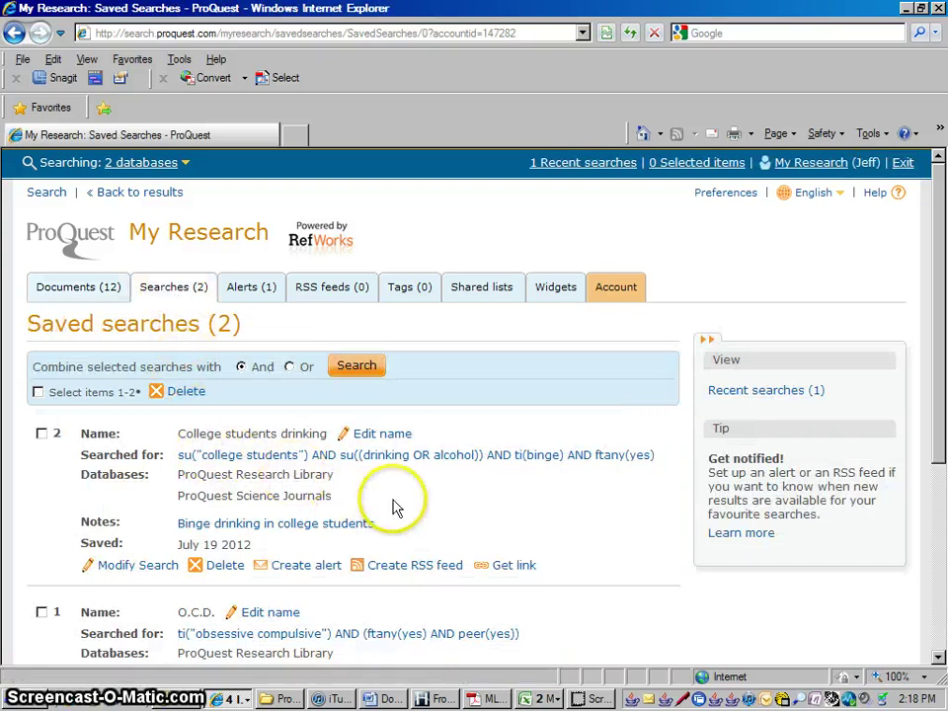
click(42, 433)
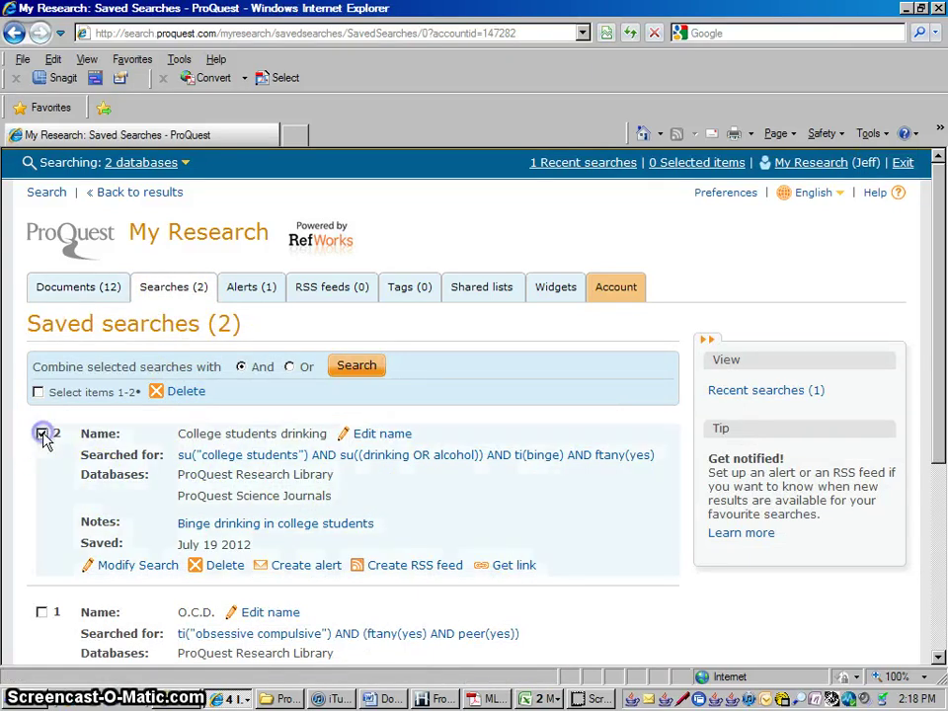
click(357, 366)
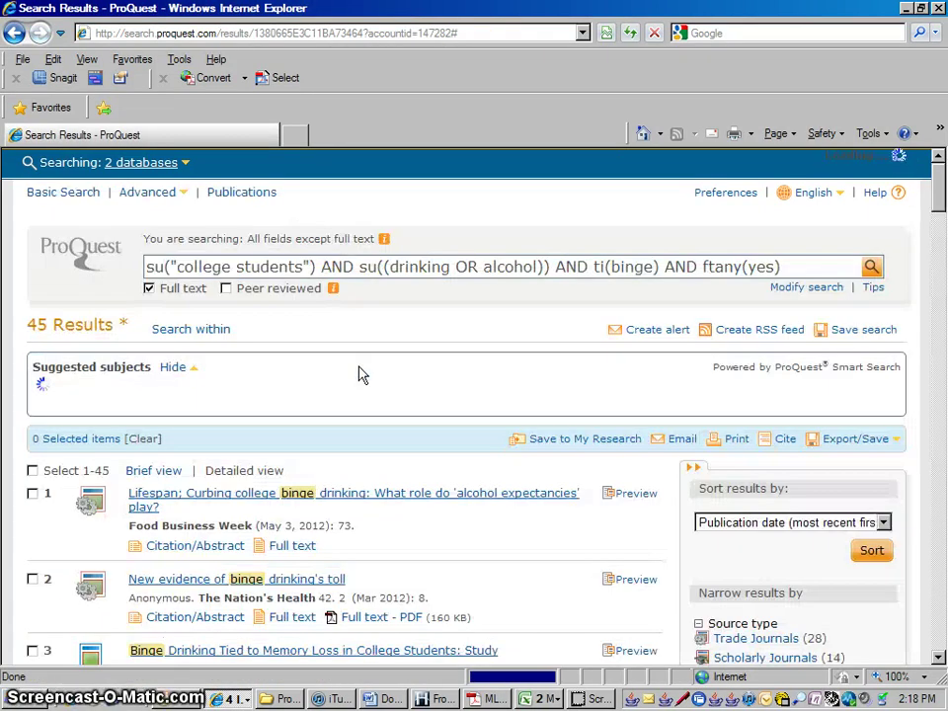
click(384, 392)
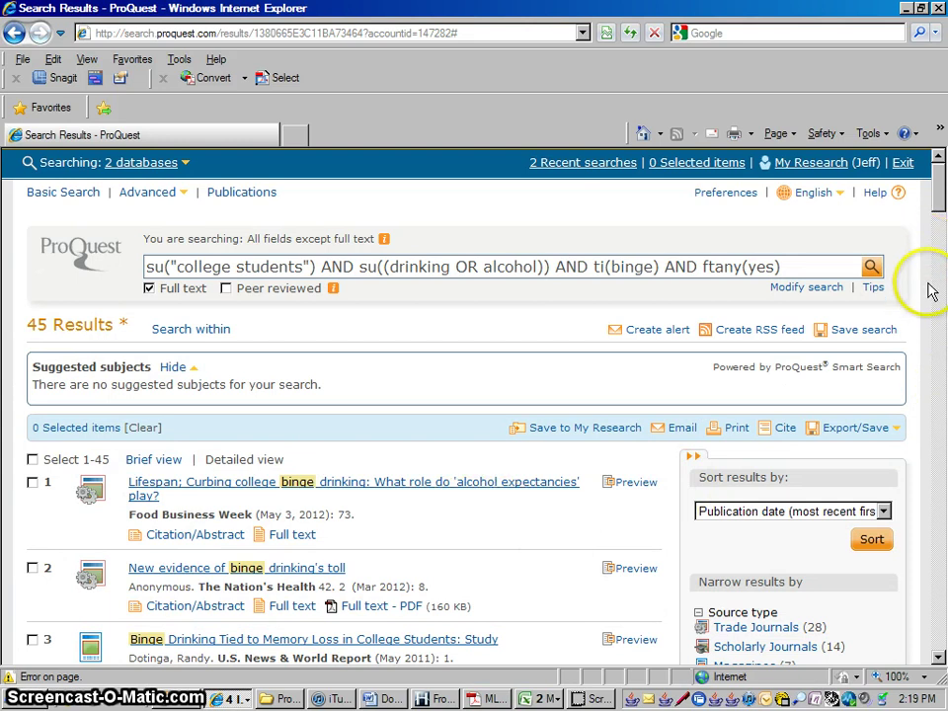
Rerun the "O.C.D." search from the saved searches in My Research and look through its results.
click(816, 164)
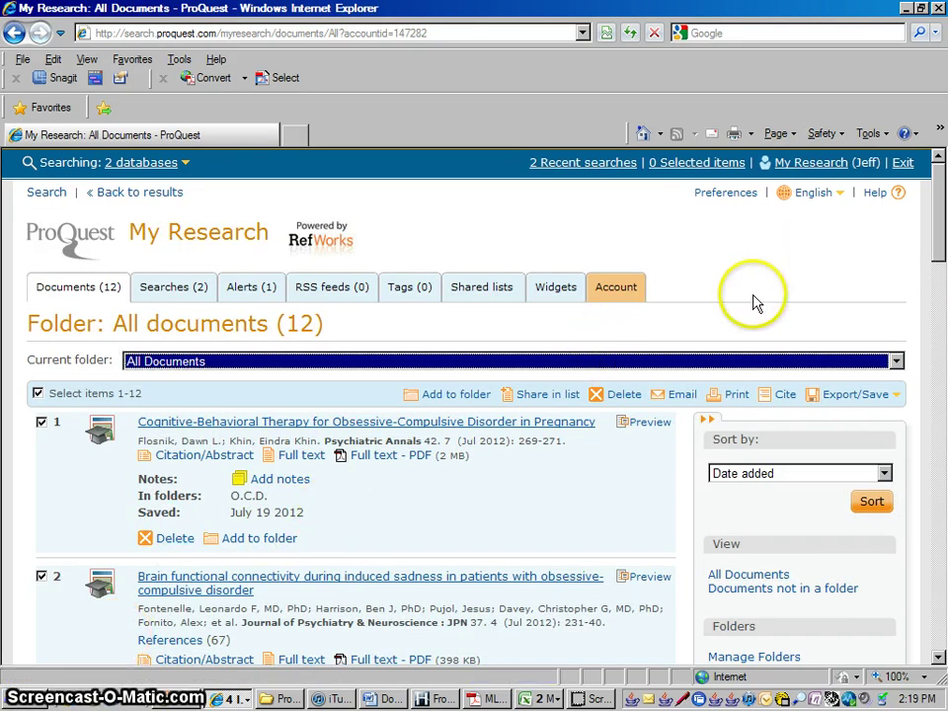
click(159, 293)
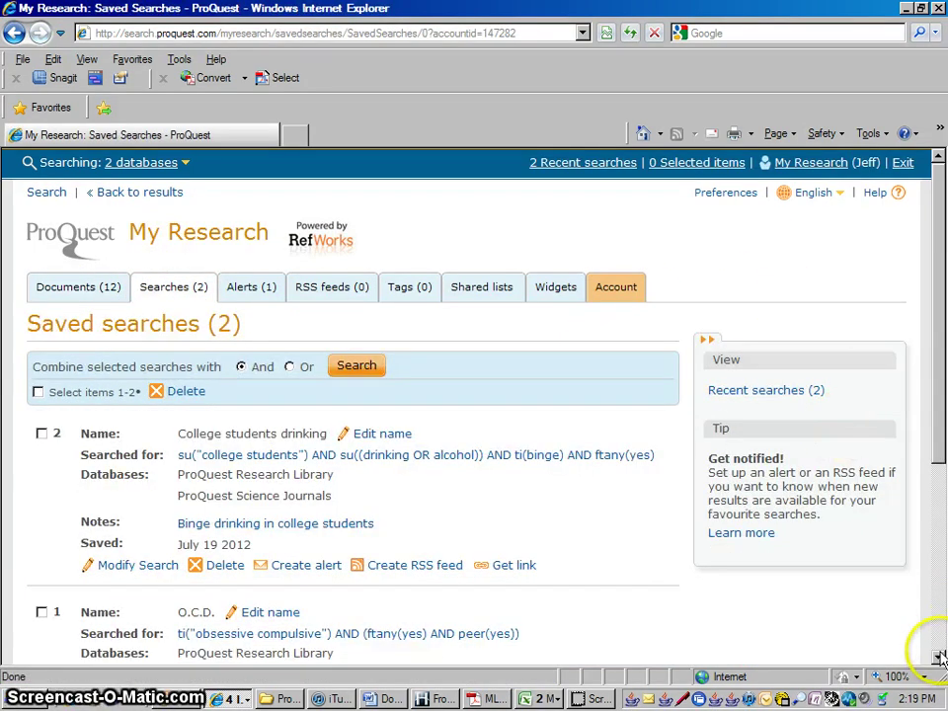
click(938, 657)
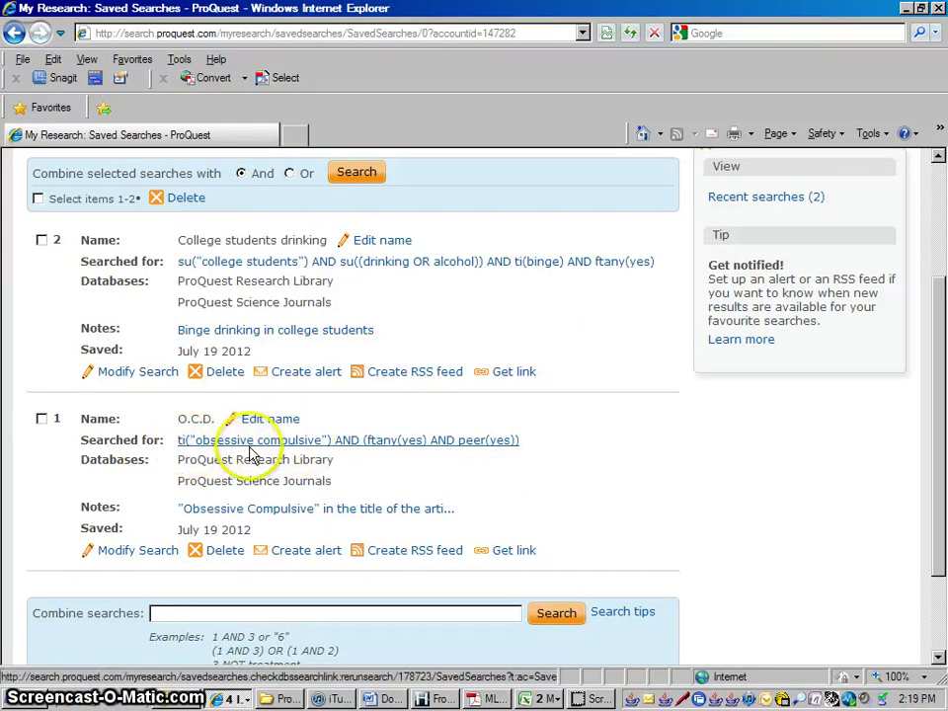
click(42, 420)
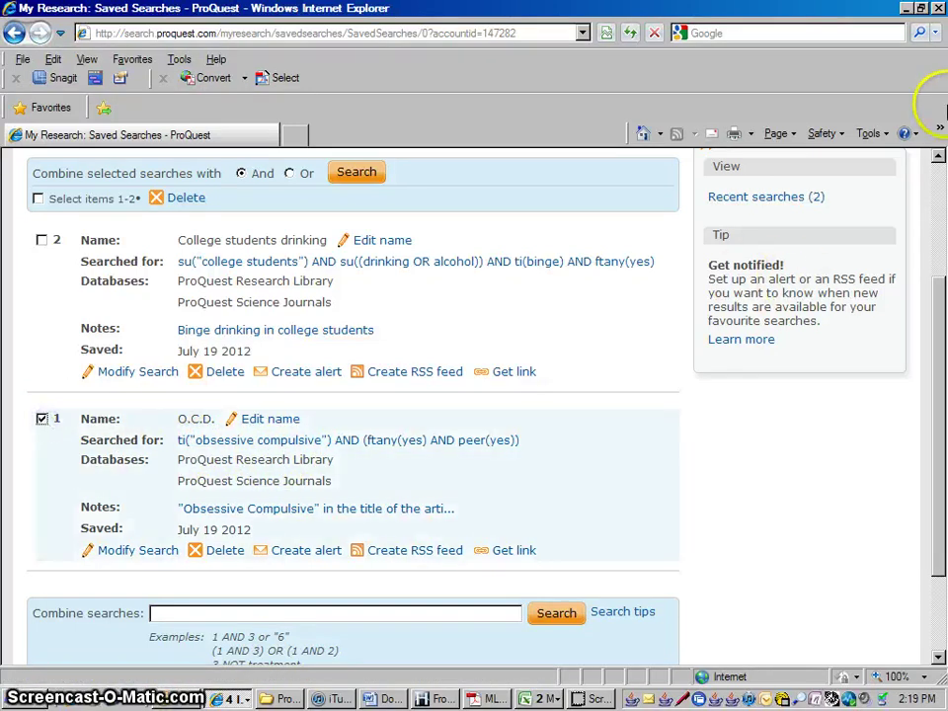
scroll(938, 155, up, 2)
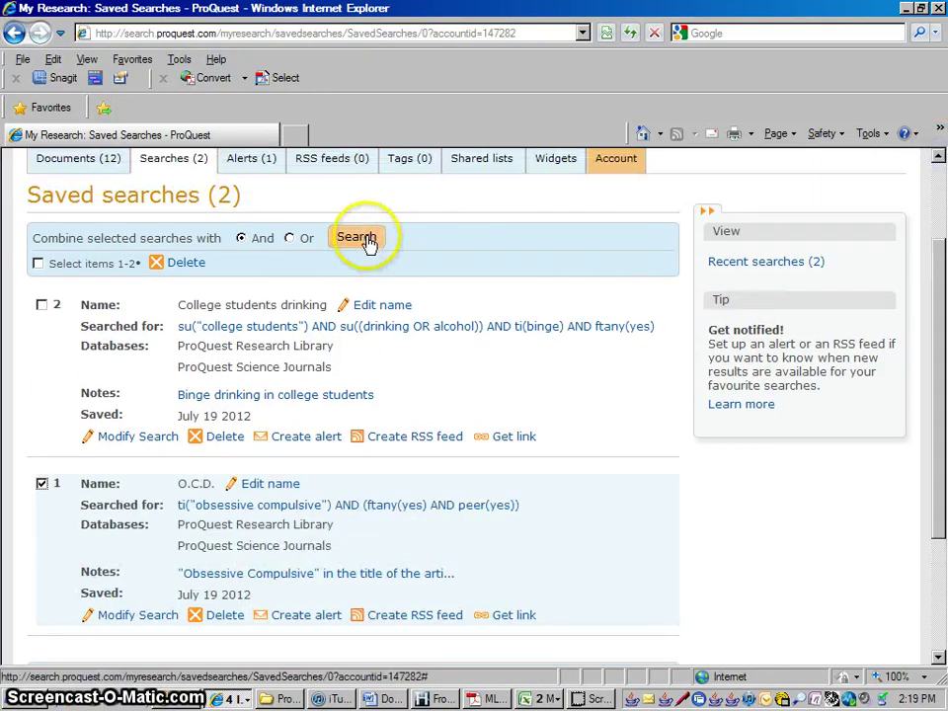
click(366, 240)
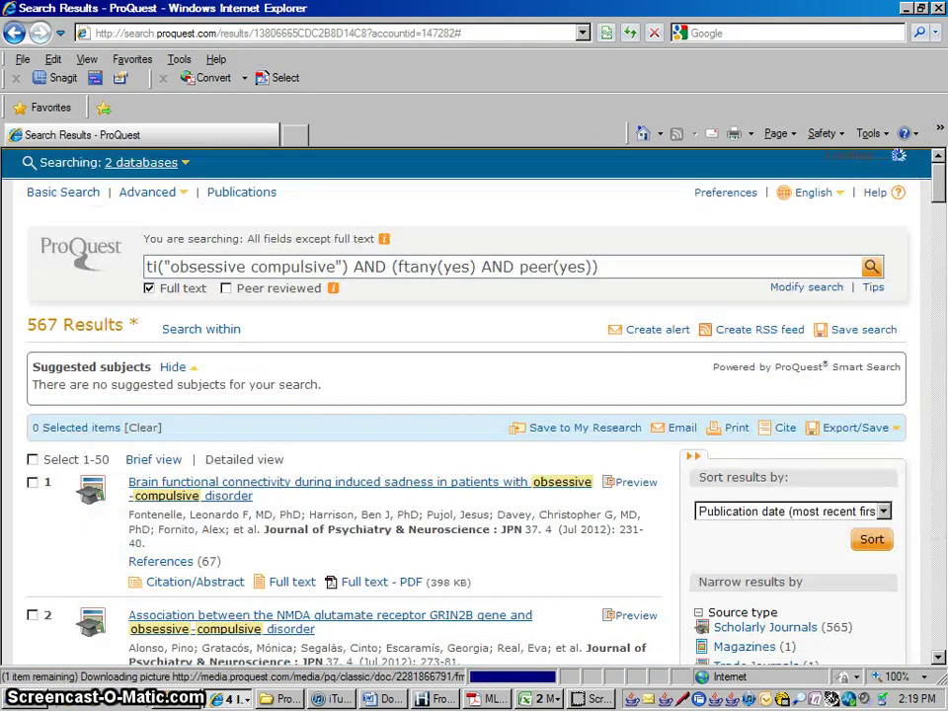
click(939, 660)
click(939, 203)
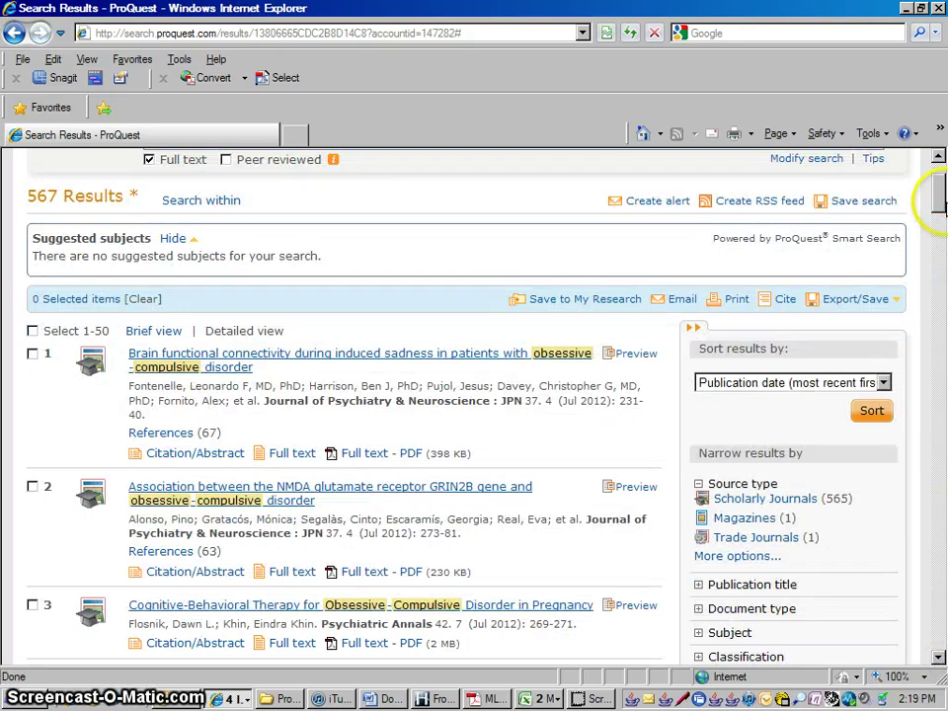
drag(938, 198, 939, 190)
click(434, 539)
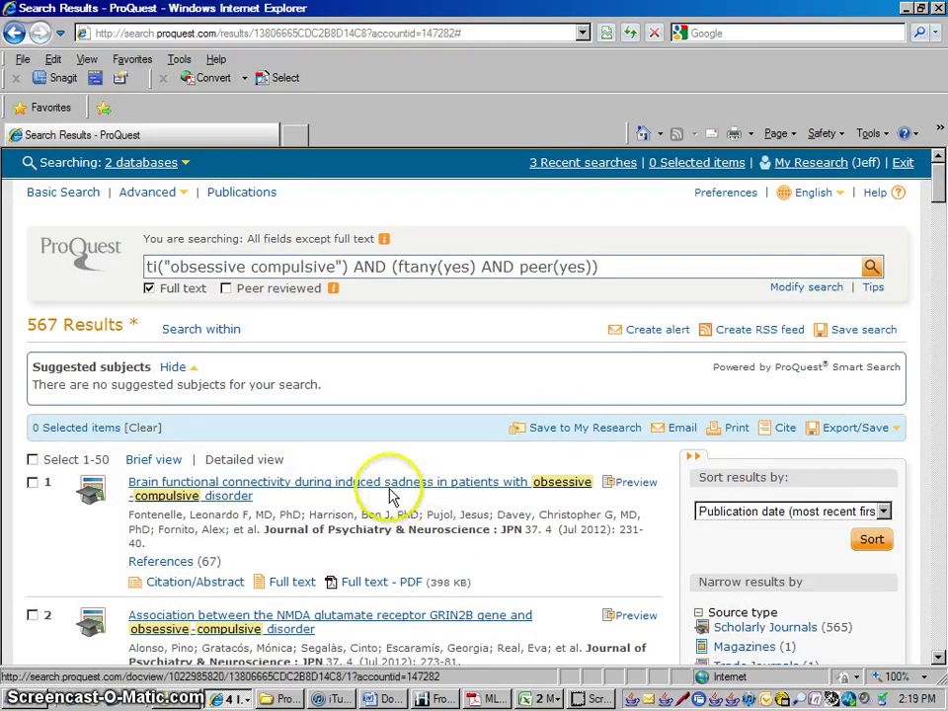
Return to the My Research documents, deselect the first two saved articles and look through the list.
click(835, 166)
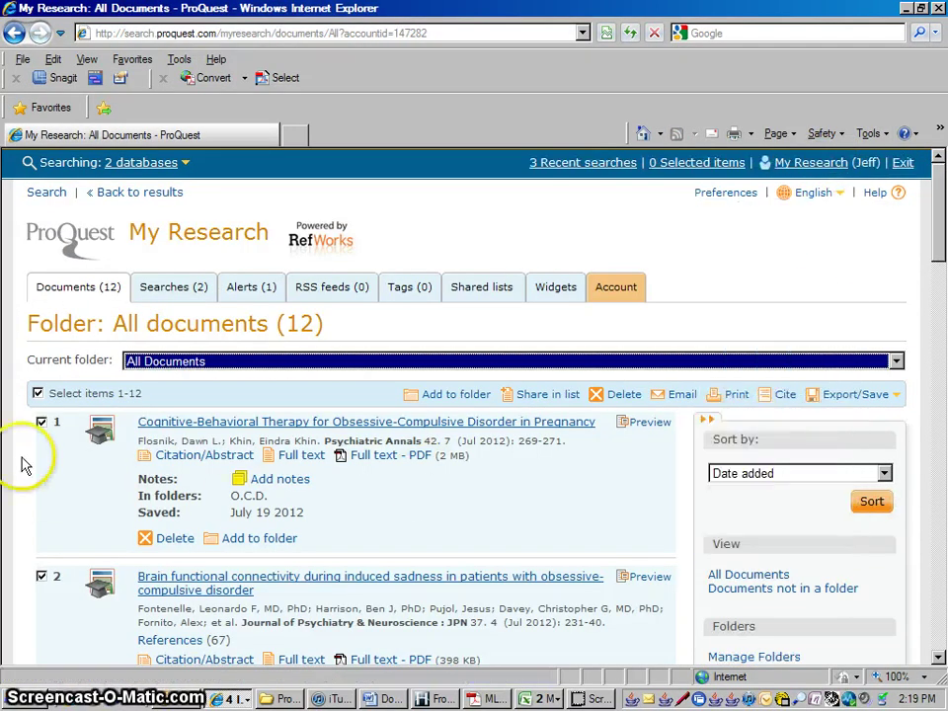
click(41, 422)
click(41, 576)
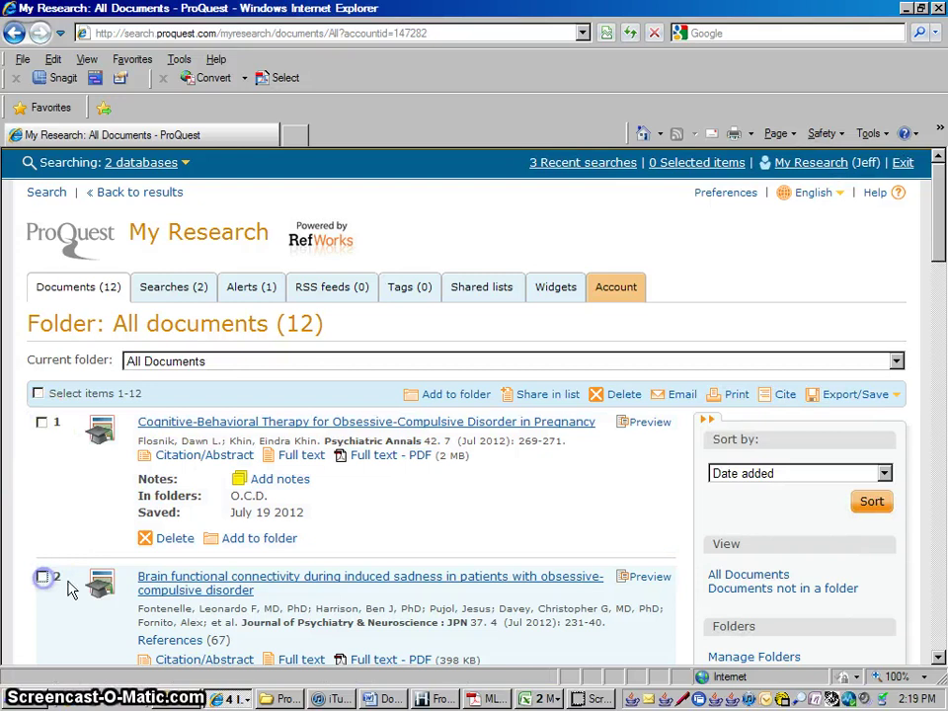
click(938, 657)
click(938, 657)
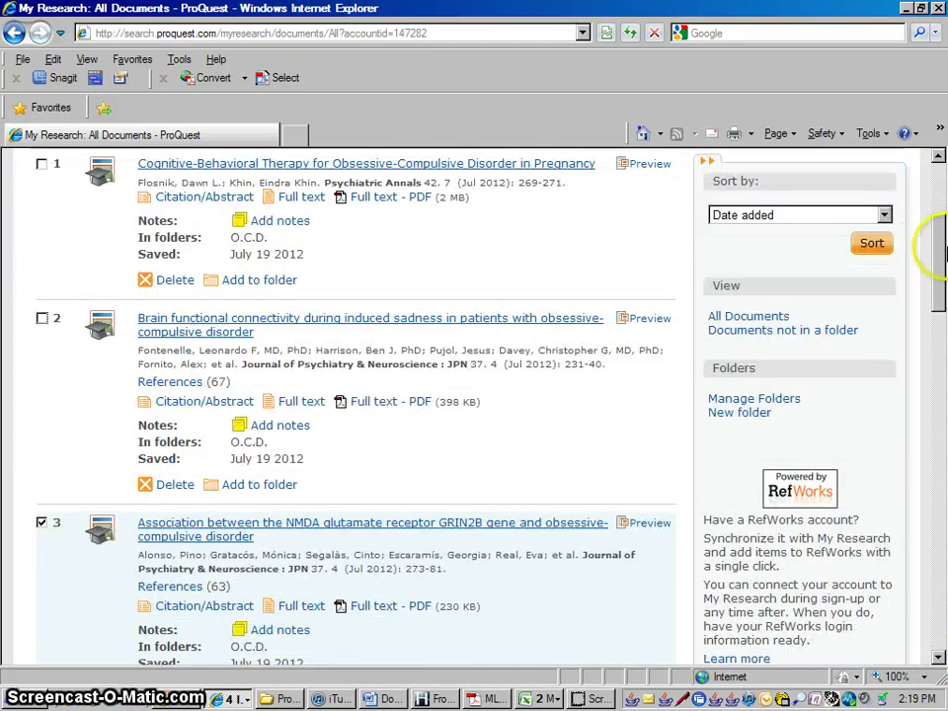
drag(937, 172, 938, 160)
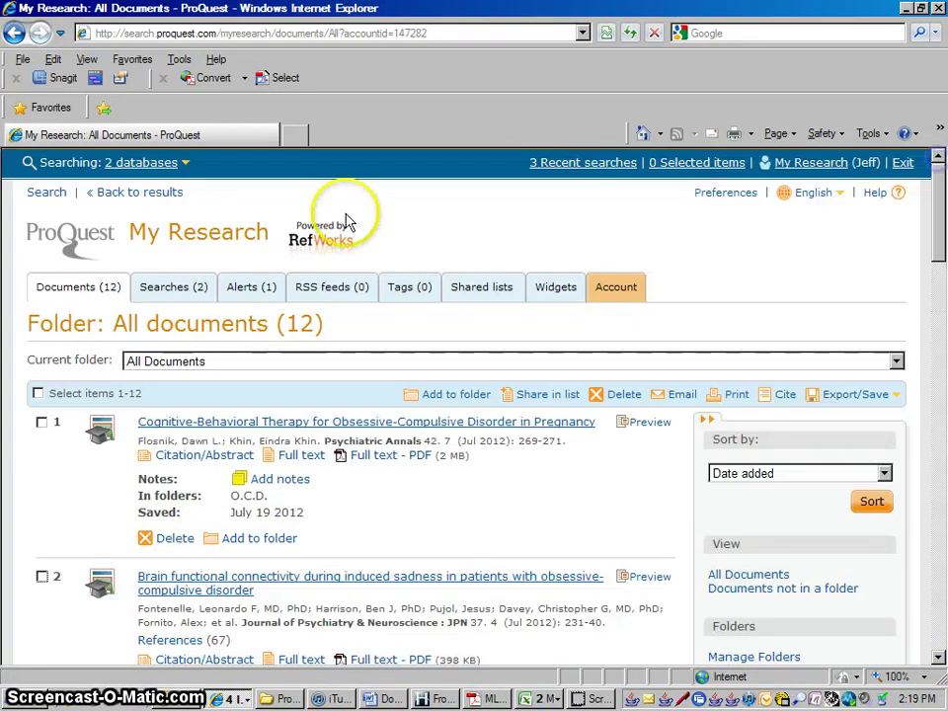
Start an email alert for the saved "College students drinking" search and name it "College drinking".
click(188, 294)
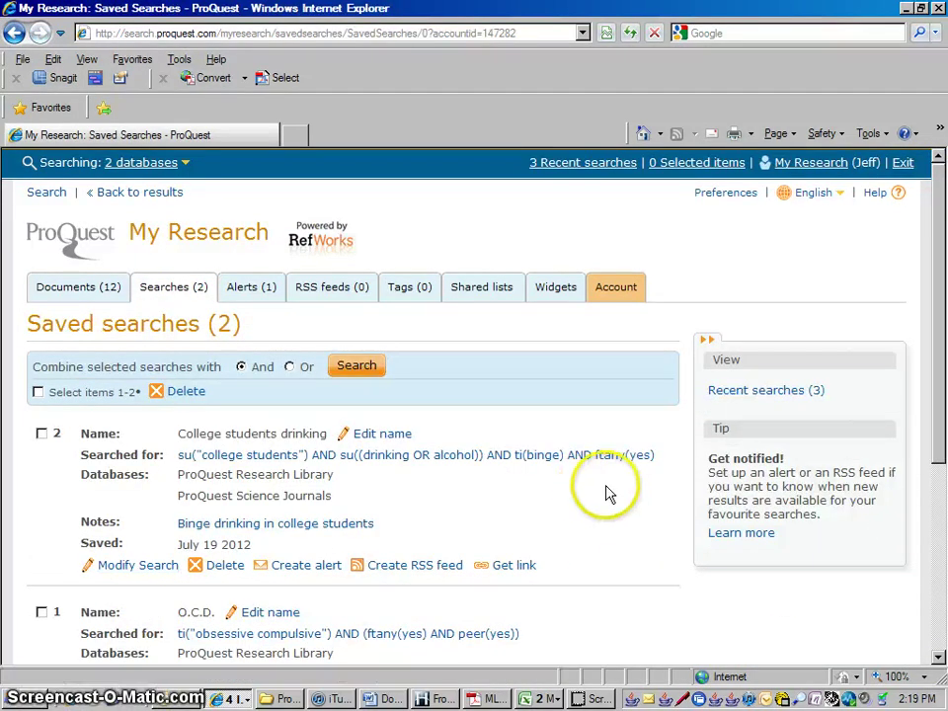
click(938, 659)
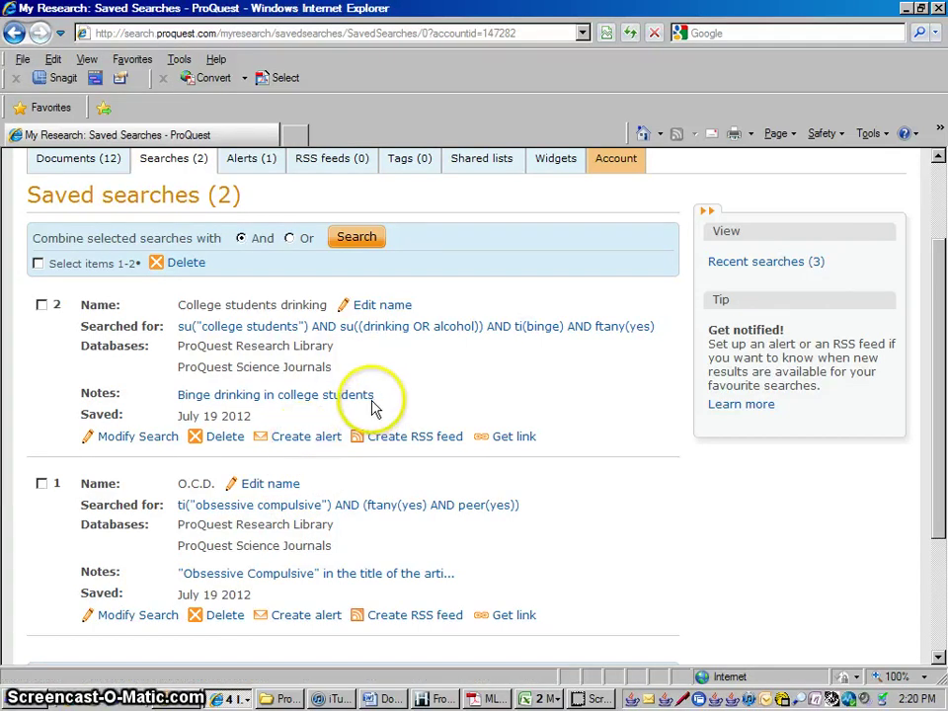
click(307, 441)
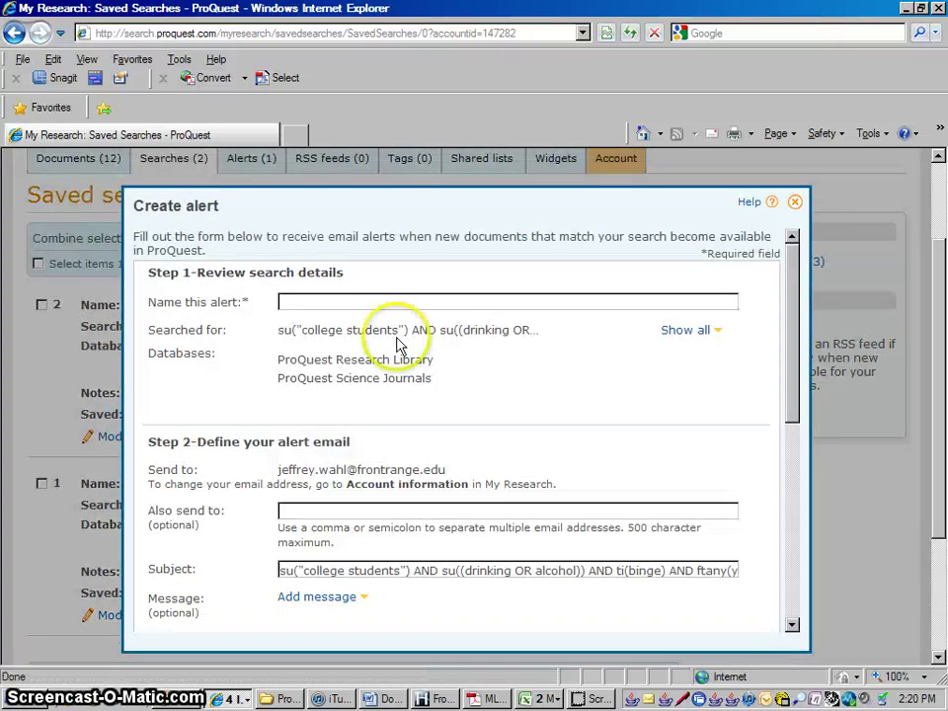
click(349, 302)
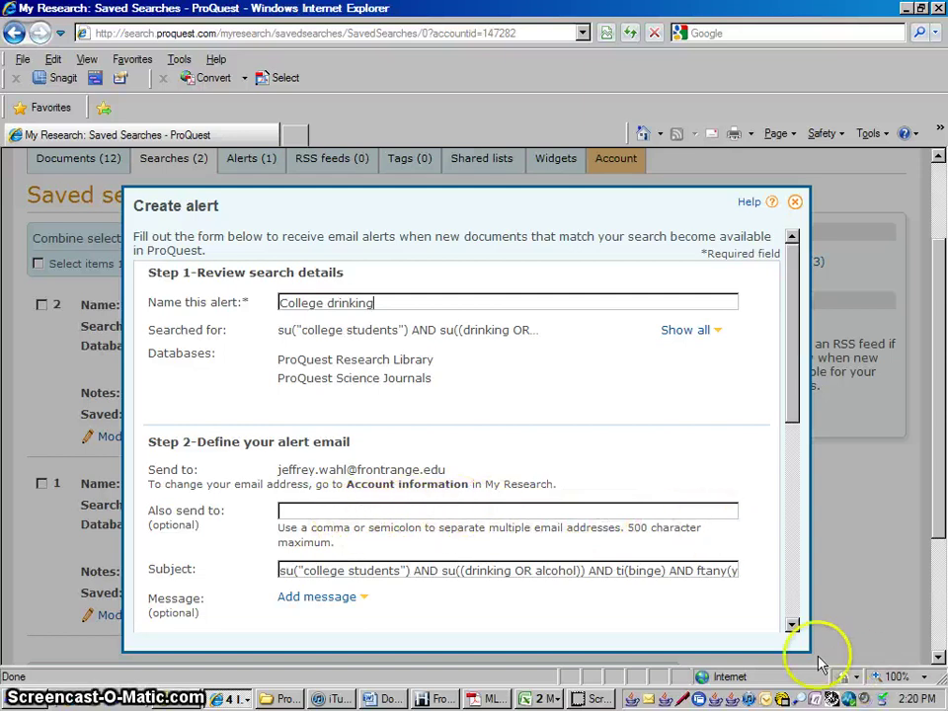
Review the alert's email and content options and set it to include newly published documents only.
click(791, 628)
click(792, 628)
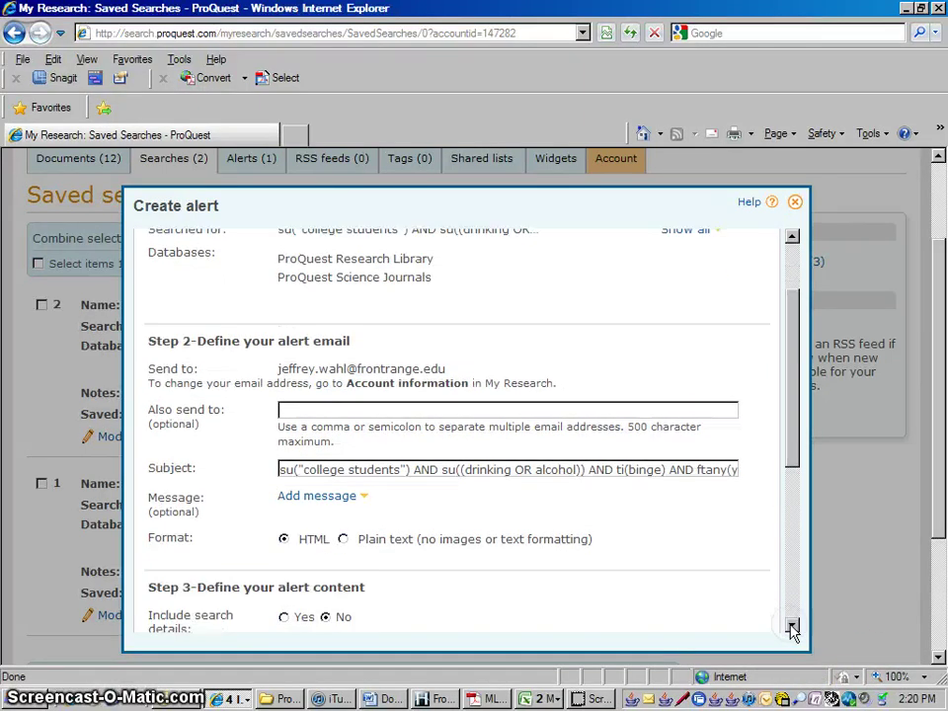
click(791, 628)
click(792, 628)
click(792, 628)
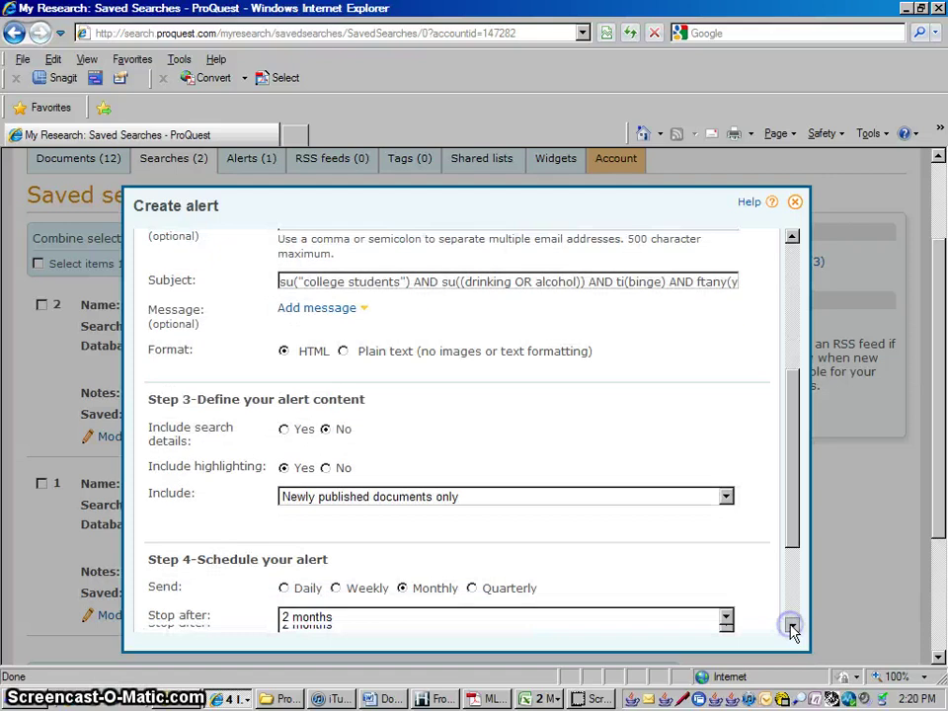
click(792, 628)
click(792, 628)
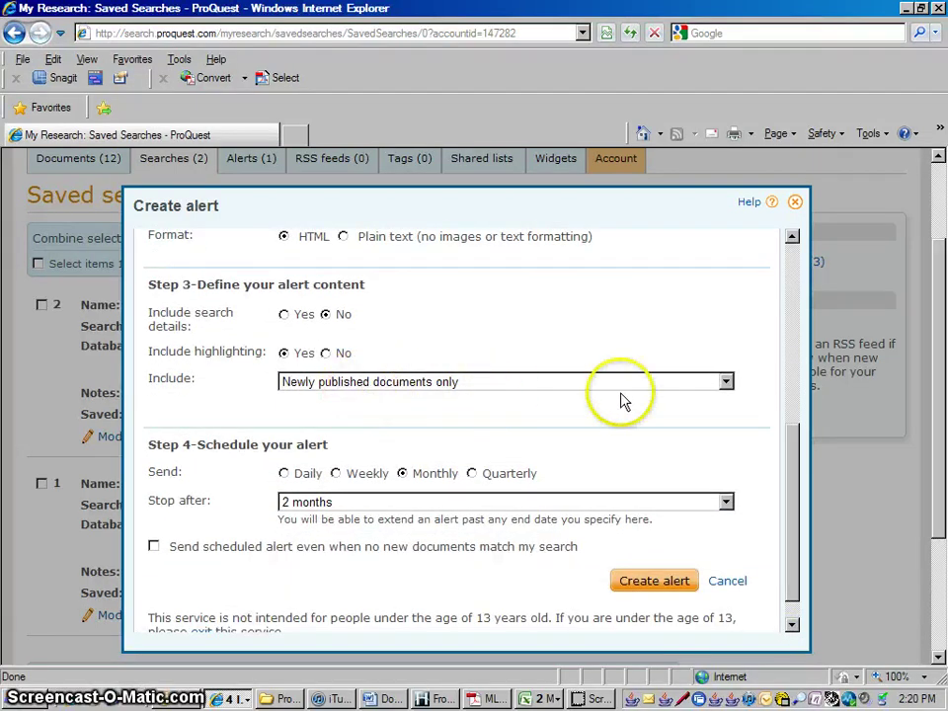
click(726, 382)
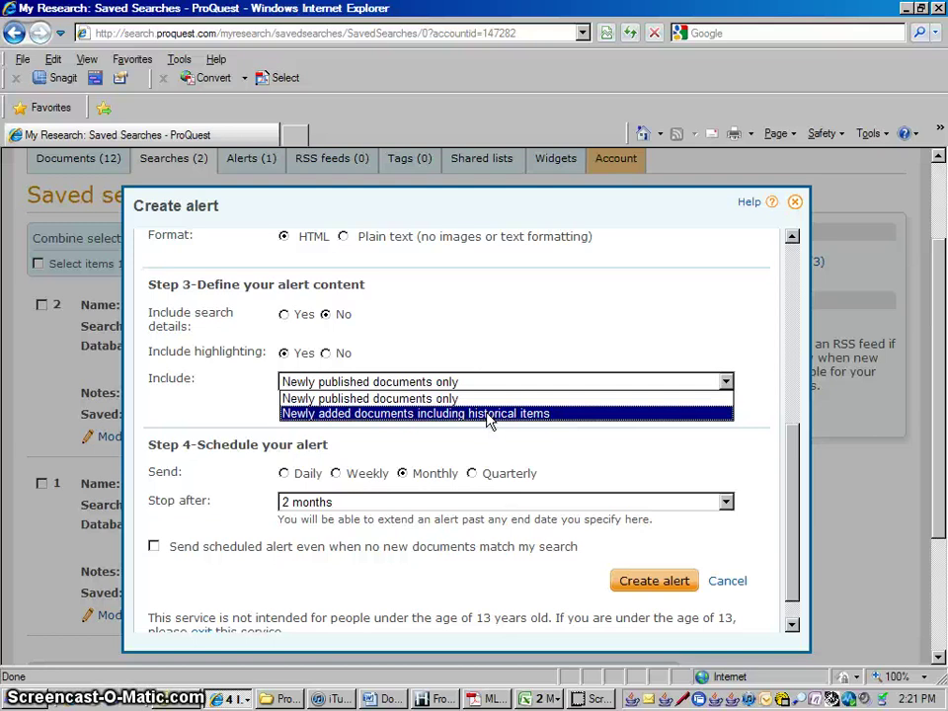
click(481, 415)
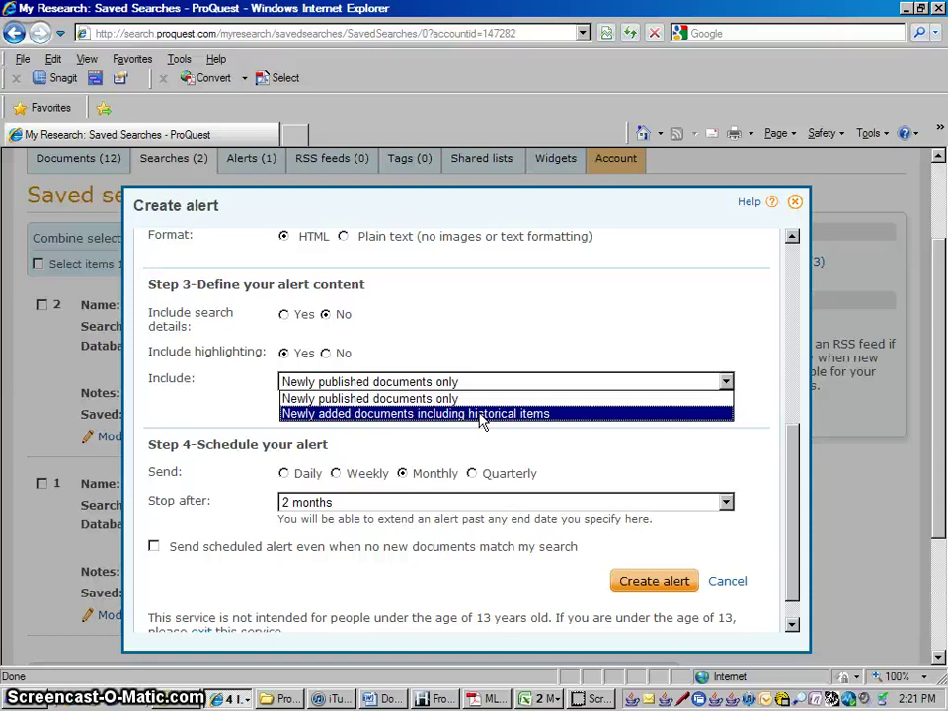
click(434, 398)
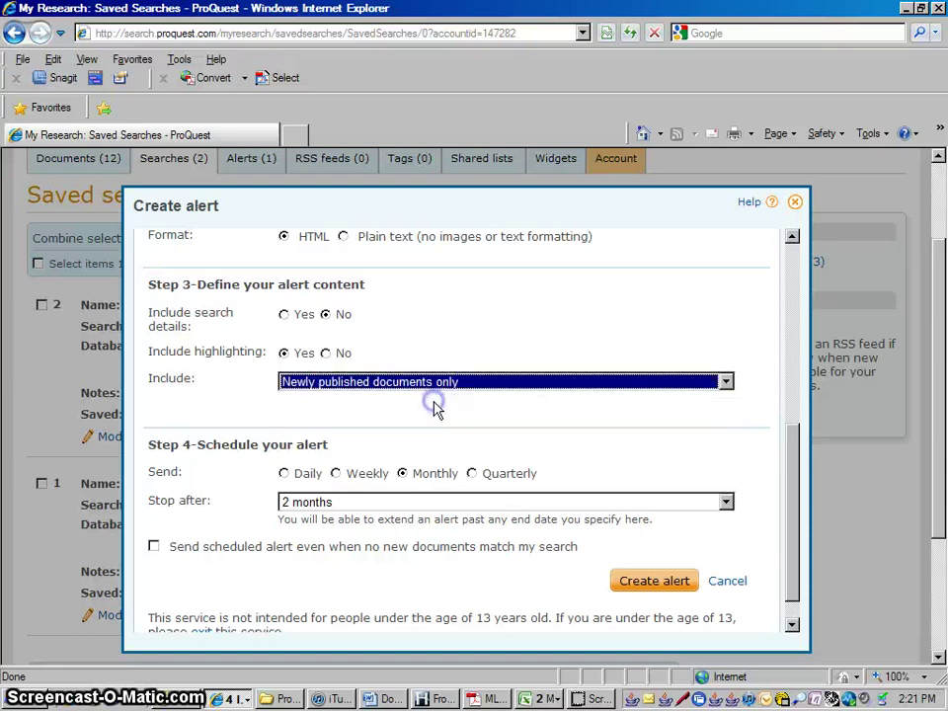
click(425, 412)
click(793, 598)
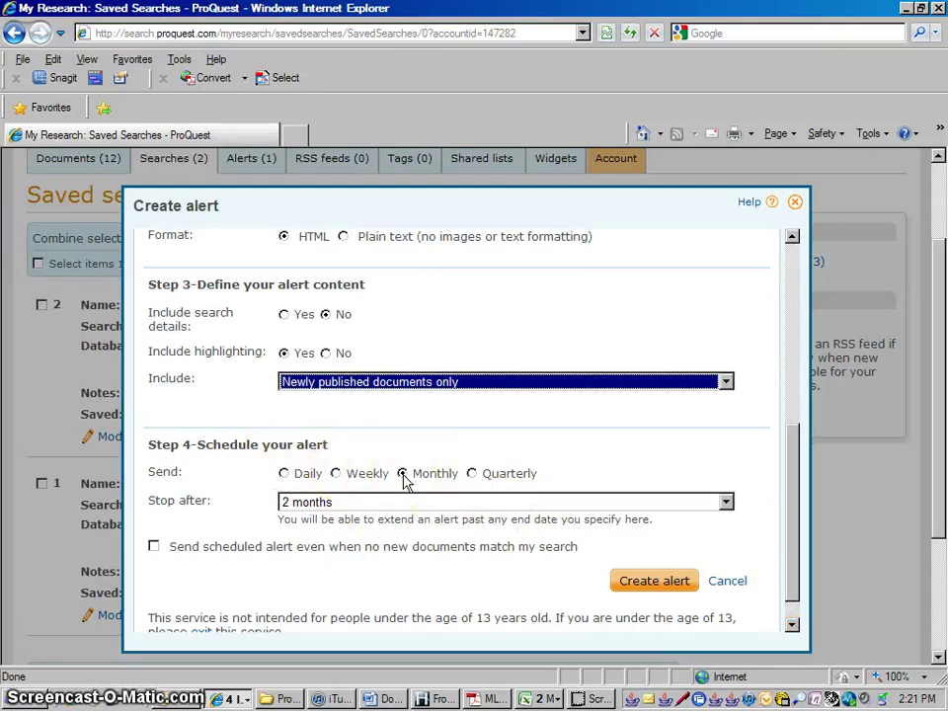
Schedule the alert to be sent weekly on Monday and to stop after 4 months.
click(336, 474)
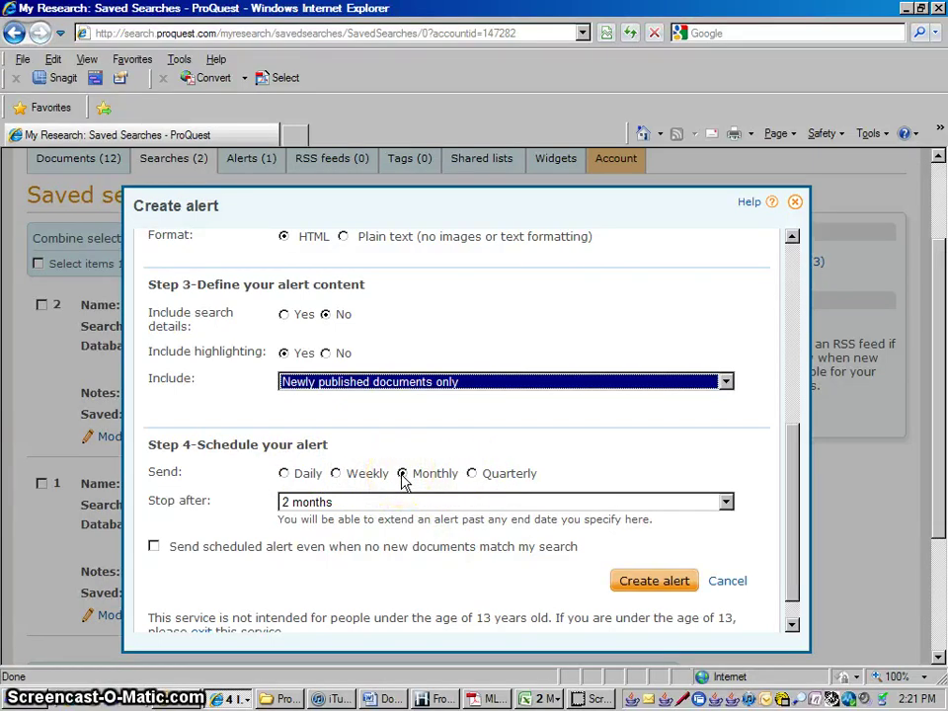
click(336, 474)
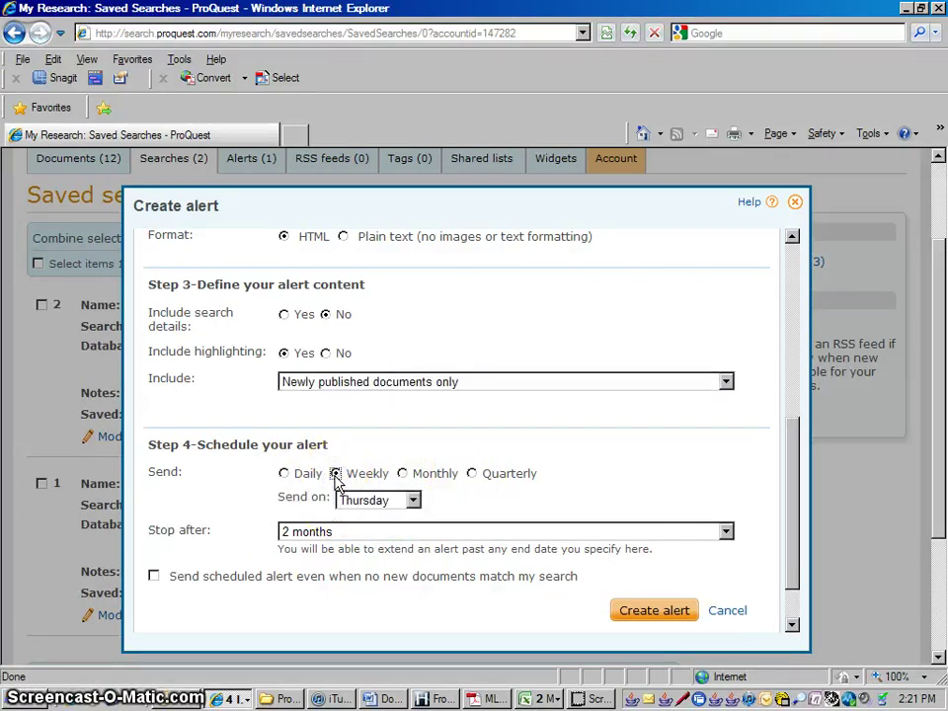
click(413, 500)
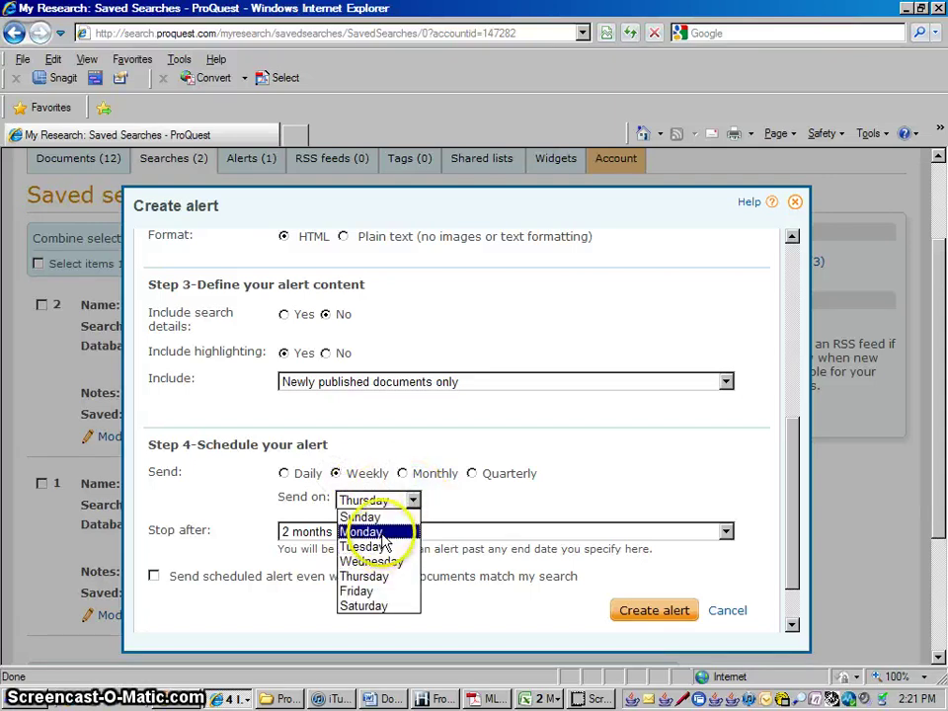
click(381, 533)
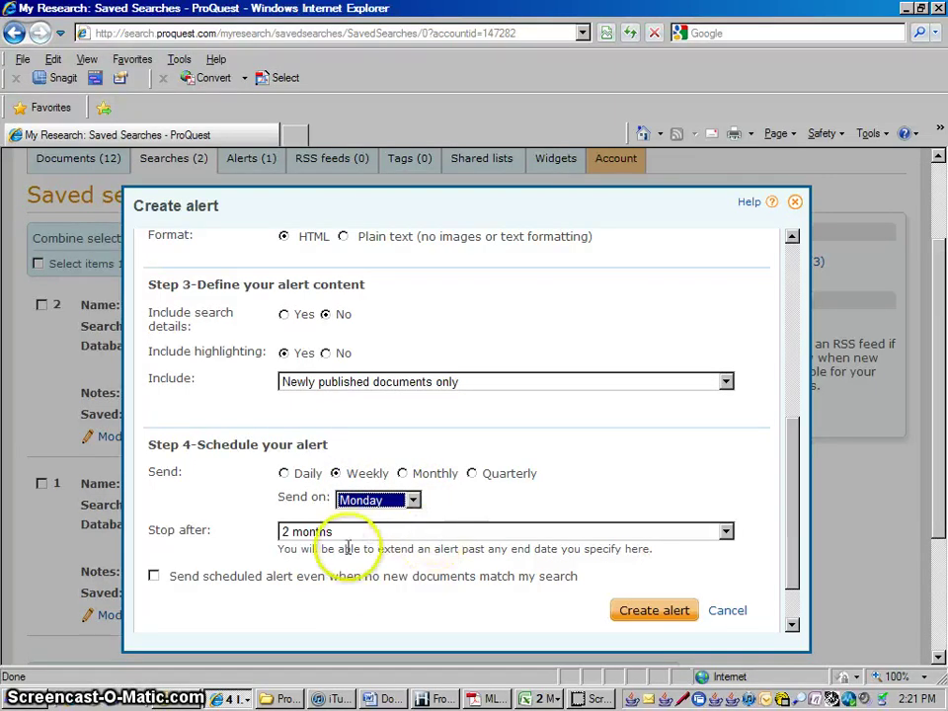
click(728, 533)
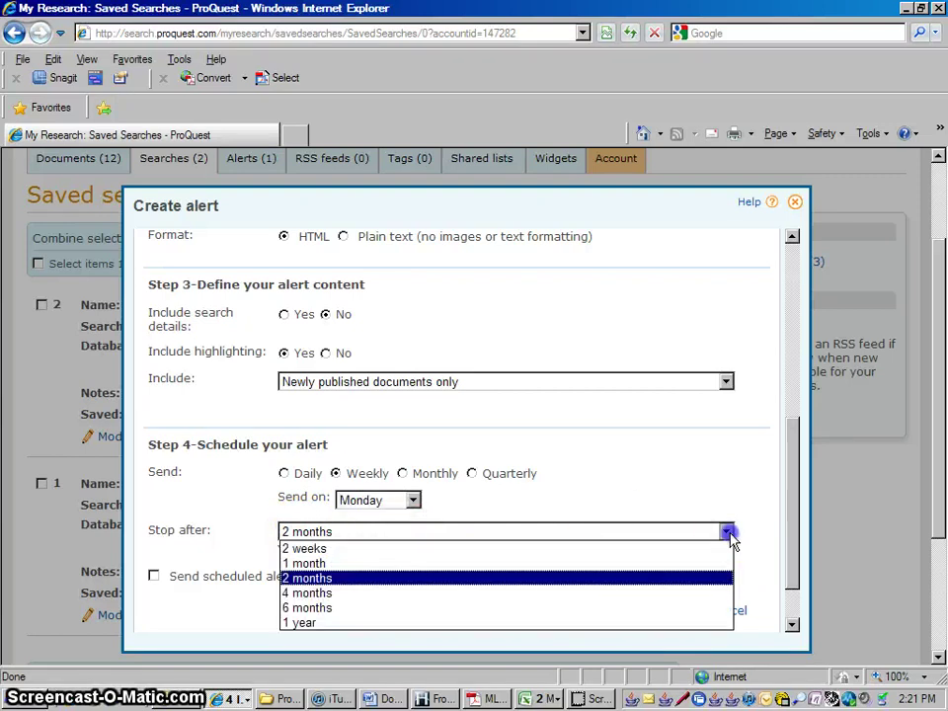
click(332, 592)
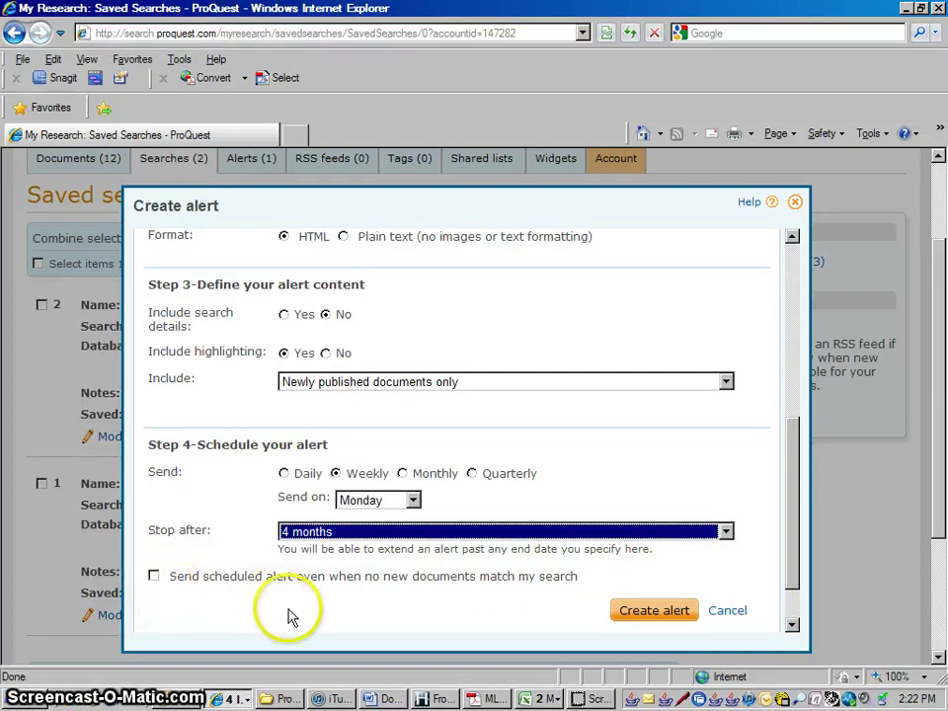
Create the "College drinking" alert and close its confirmation summary.
click(651, 612)
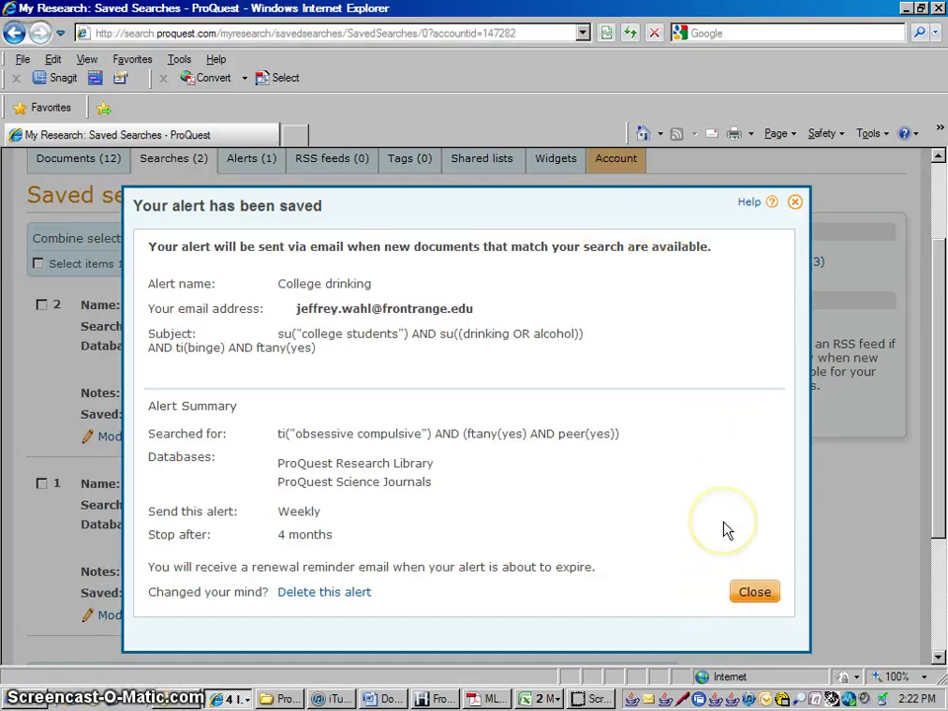
click(756, 595)
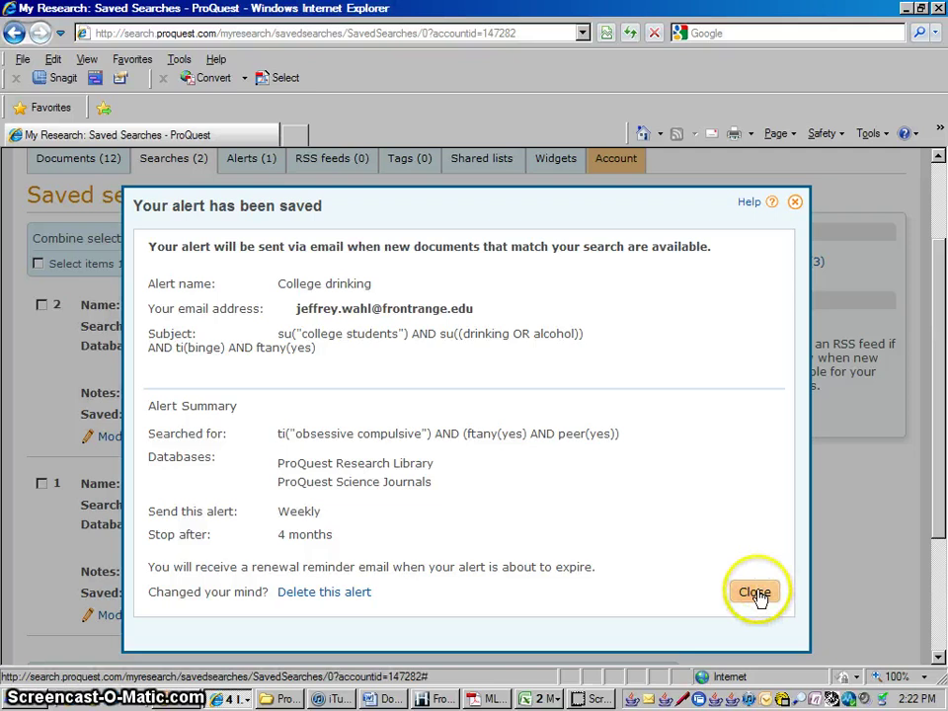
click(756, 597)
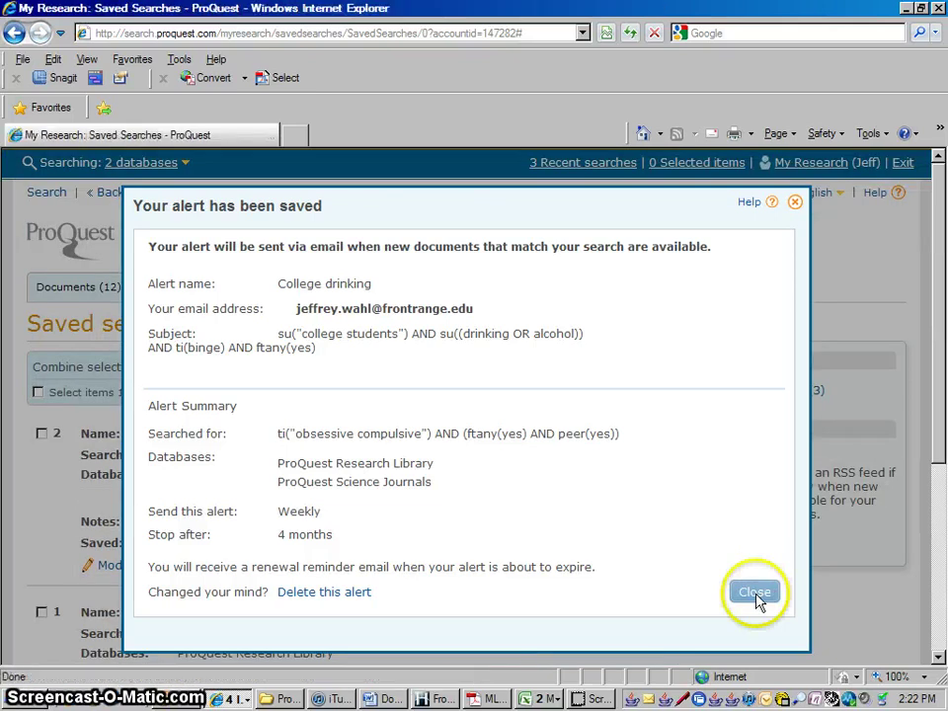